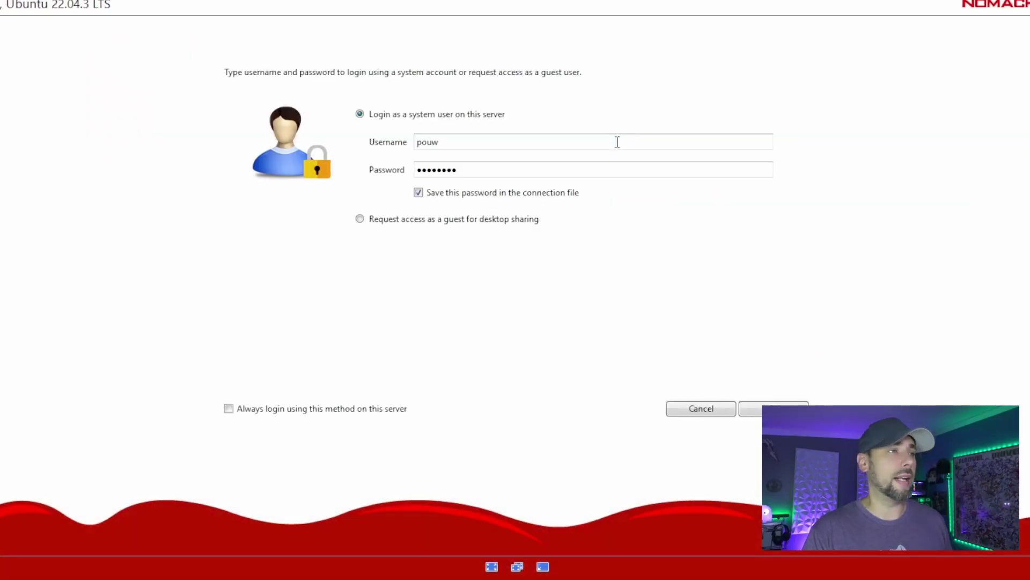
# Log in to the remote server as a system user and select the Ubuntu 22.04.3 LTS worker in the FluxPoUW workers list
pyautogui.press('Return')
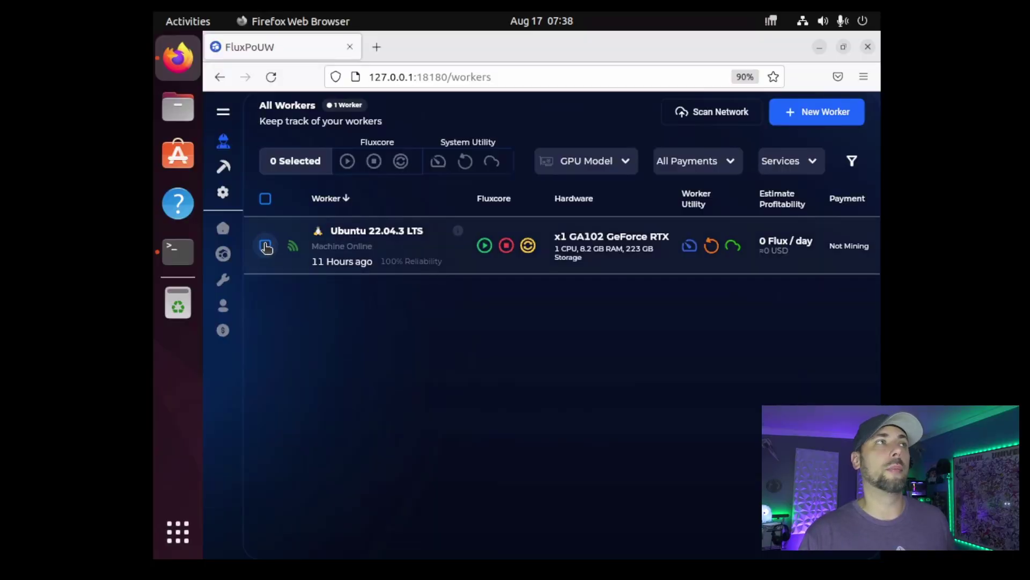
pyautogui.click(265, 246)
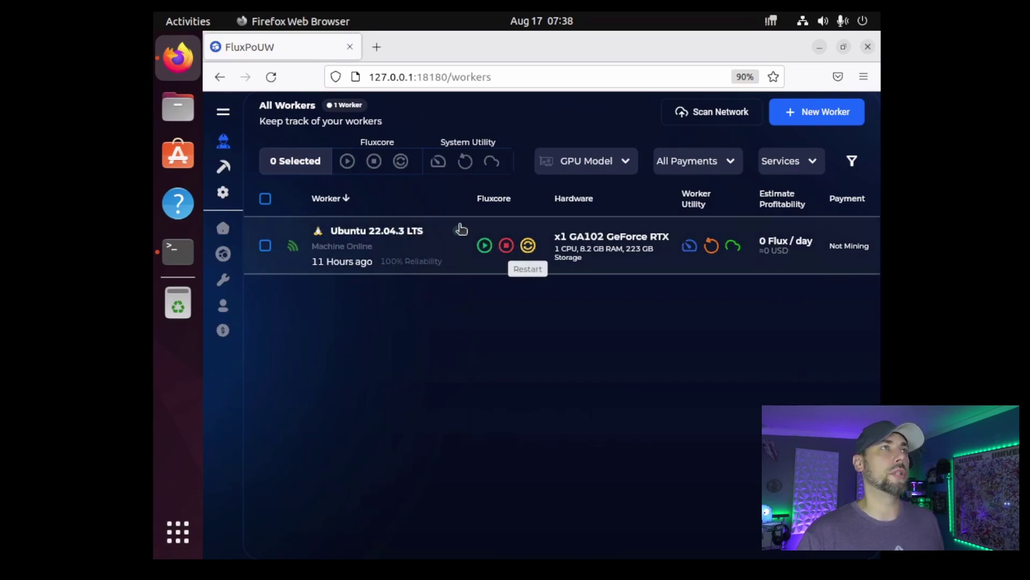
pyautogui.click(598, 242)
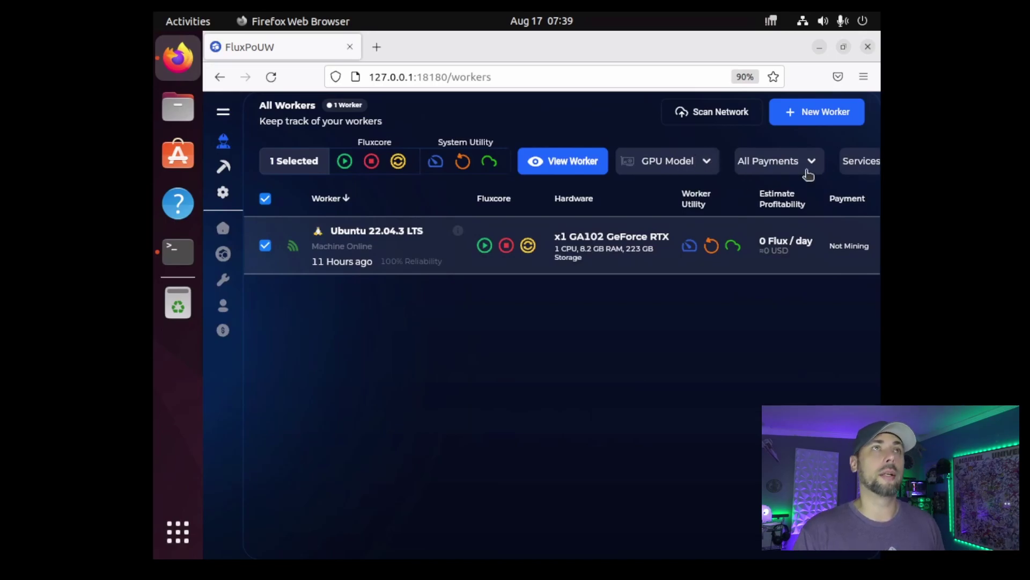
# Reduce the page zoom to 80% and review the payment and service filter options for the workers
pyautogui.hotkey('ctrl', '-')
pyautogui.click(714, 153)
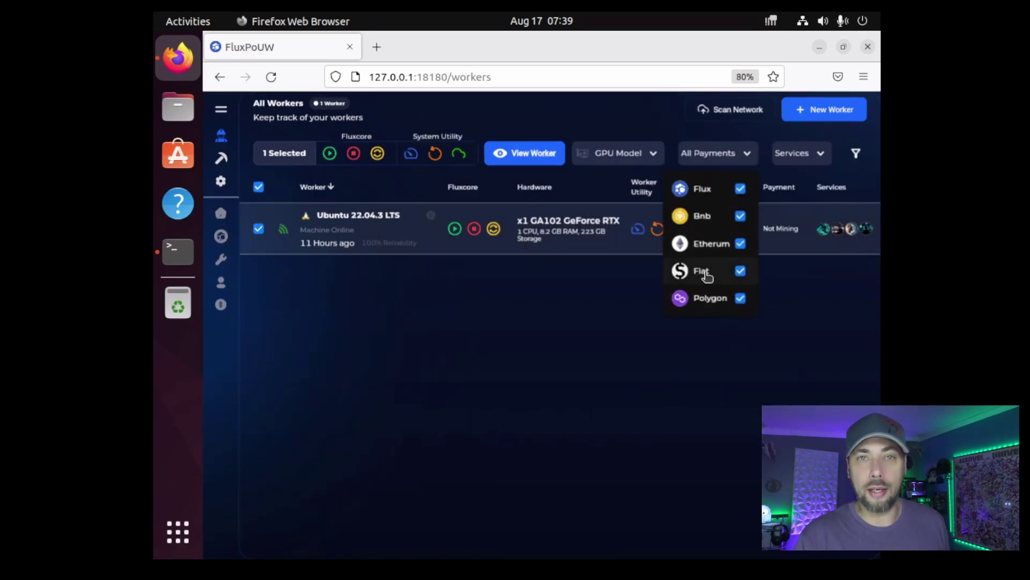
pyautogui.click(880, 144)
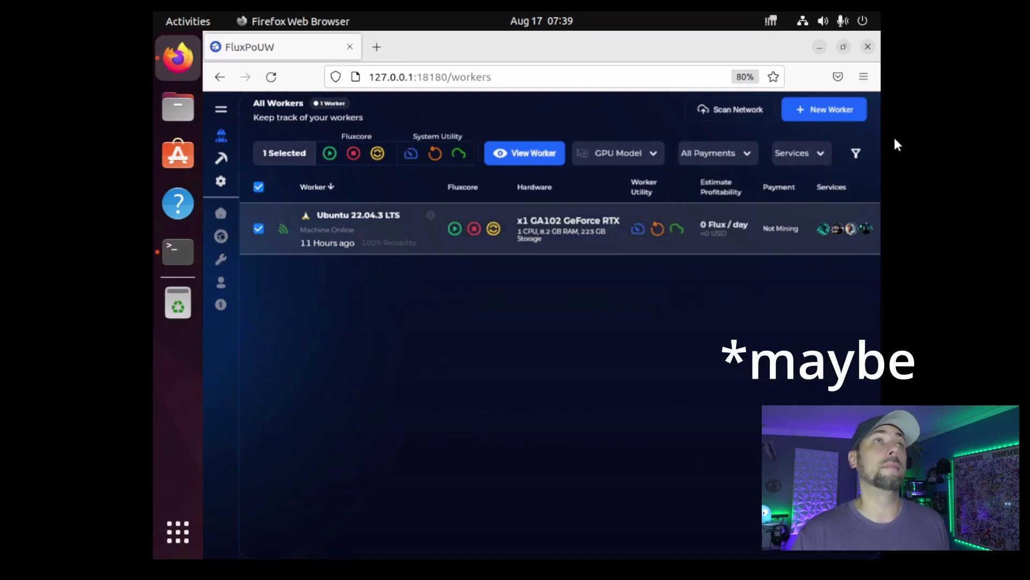
pyautogui.click(800, 153)
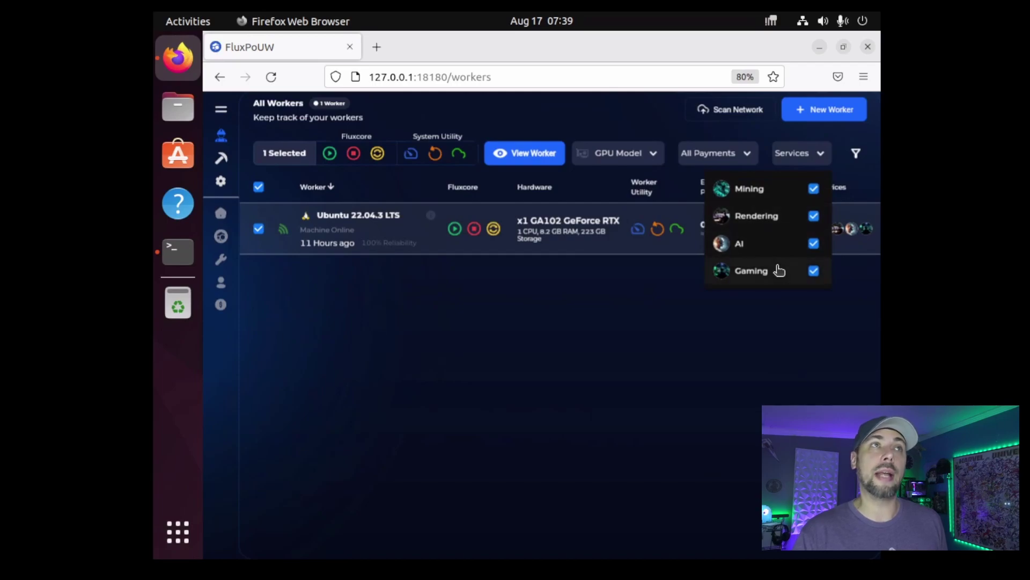
pyautogui.click(841, 239)
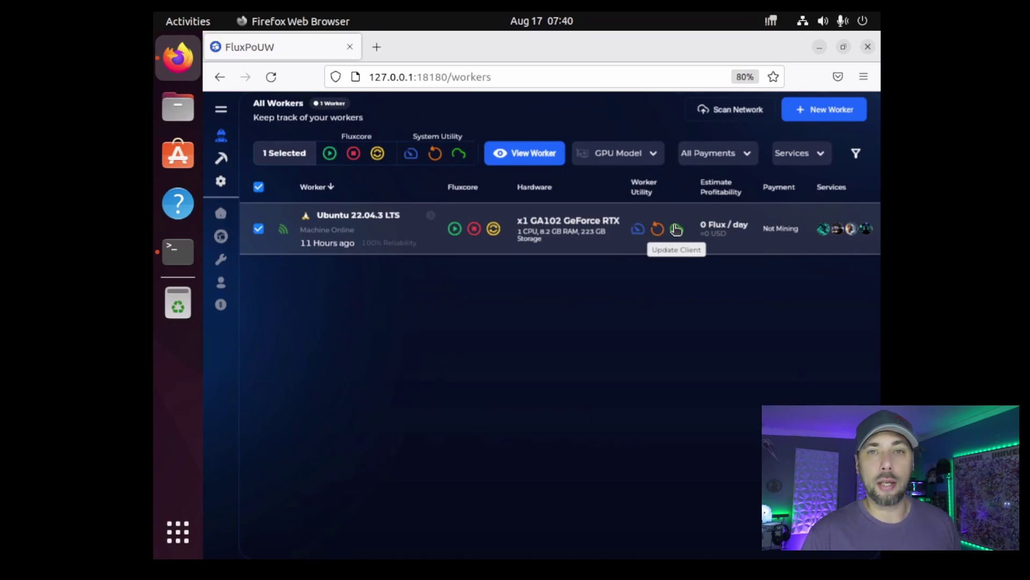
# Open the Ubuntu 22.04.3 LTS worker's overview, then its benchmark page, and review the available benchmark suites
pyautogui.click(363, 215)
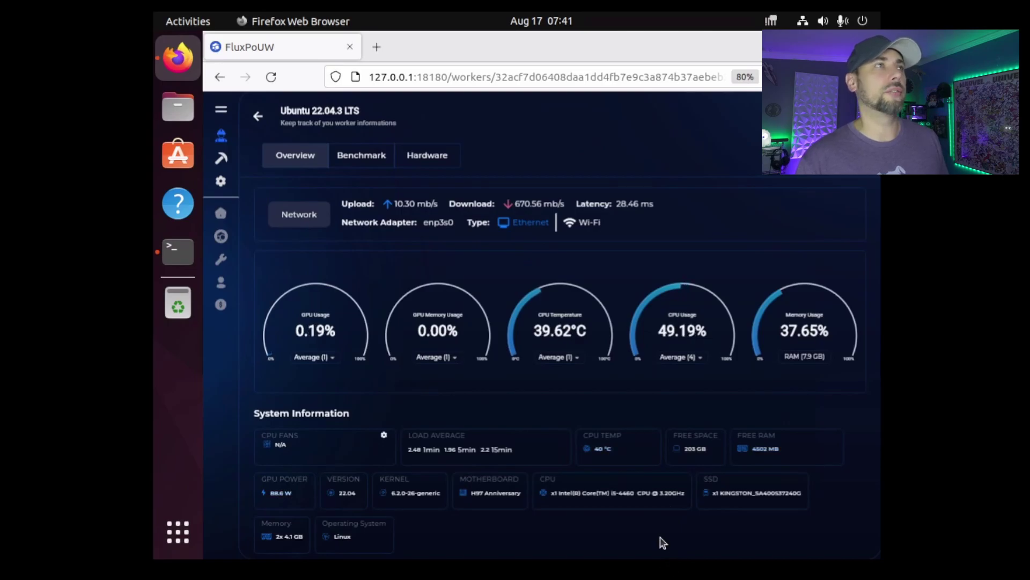
pyautogui.click(355, 160)
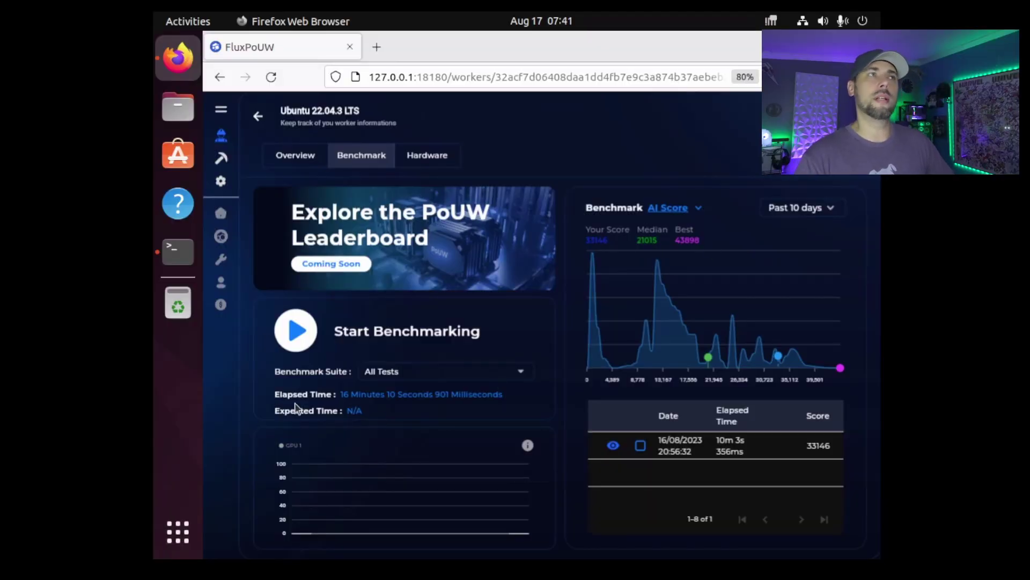
pyautogui.click(504, 377)
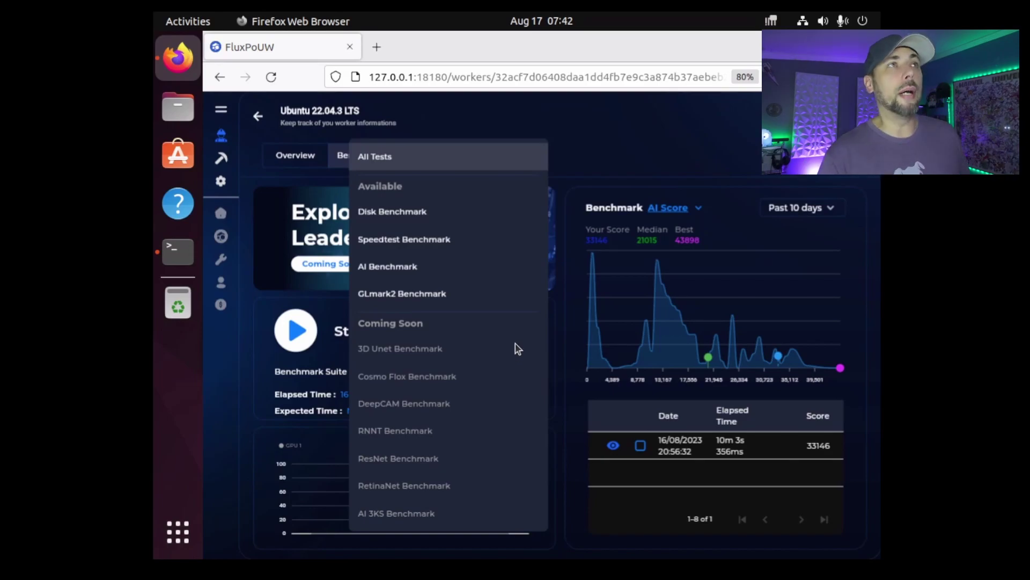
pyautogui.click(660, 151)
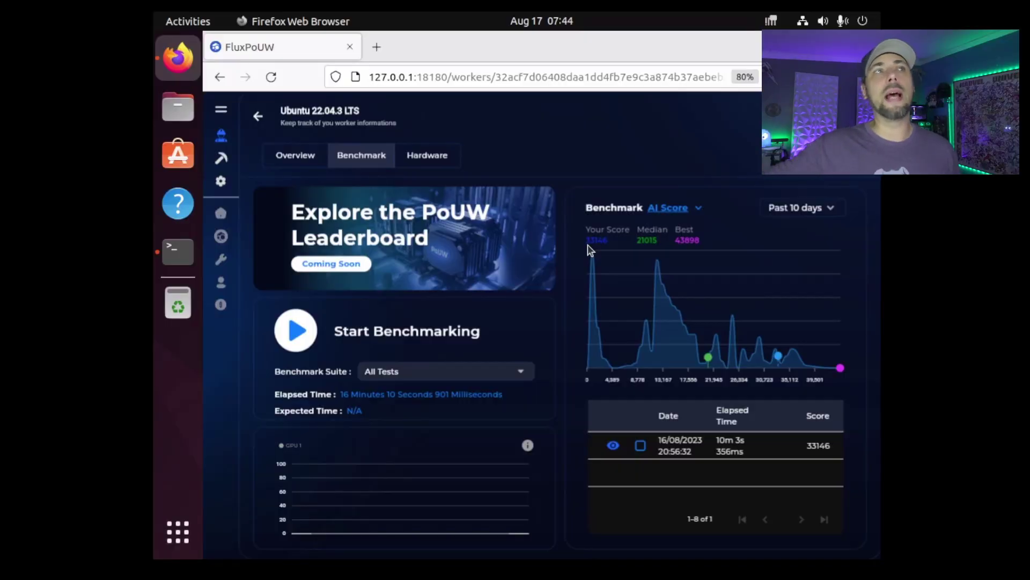
# View the worker's AI Inference Score, AI Training Score, GLmark2 Bench and Disk read speed results in the benchmark chart
pyautogui.click(677, 213)
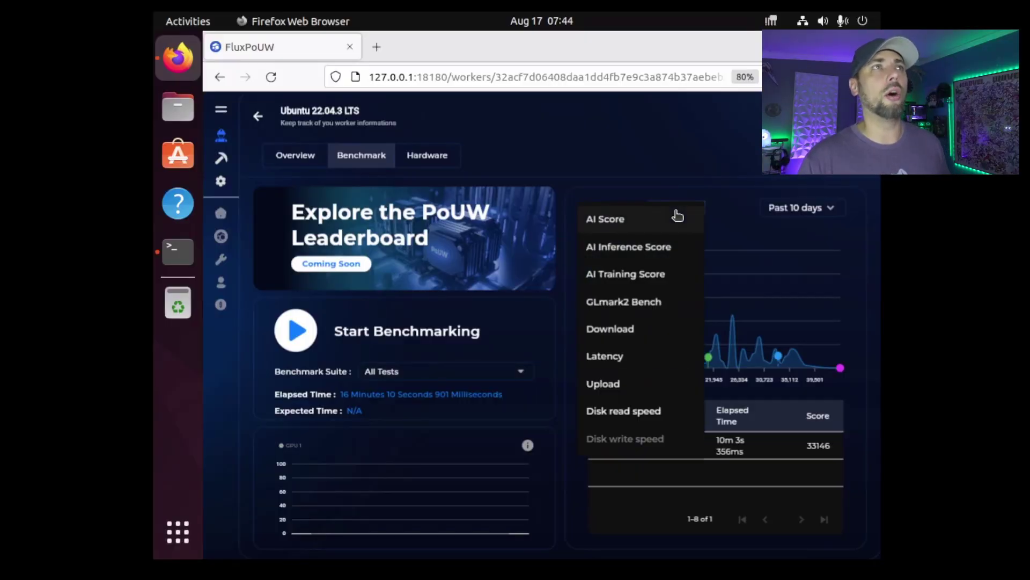
pyautogui.click(655, 245)
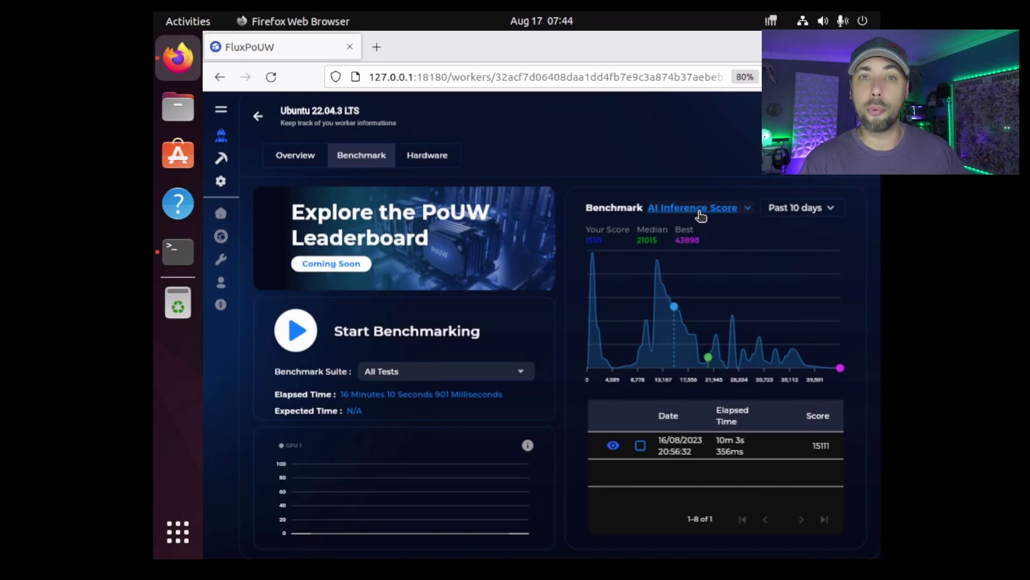
pyautogui.click(701, 216)
pyautogui.click(706, 279)
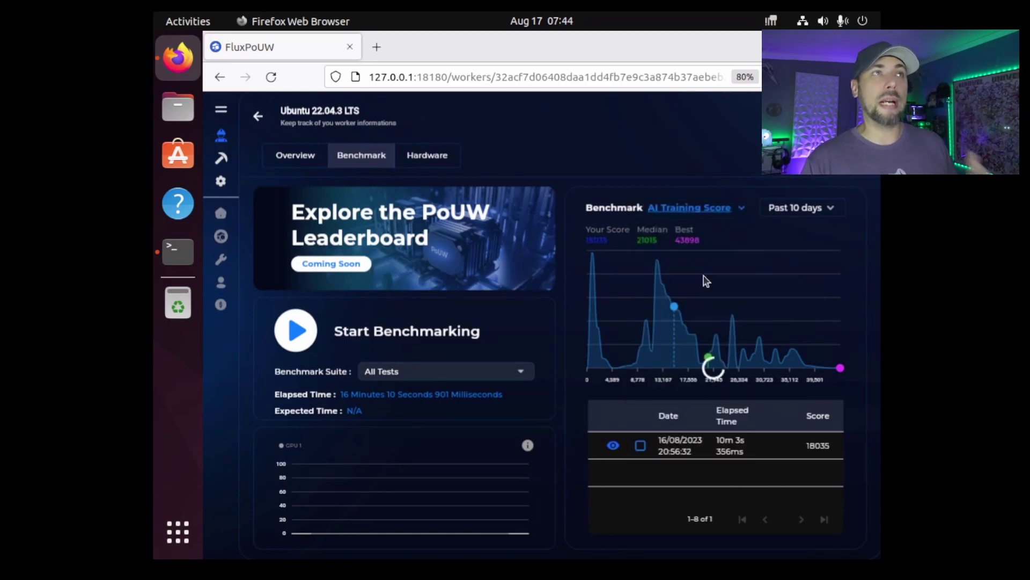
pyautogui.click(716, 210)
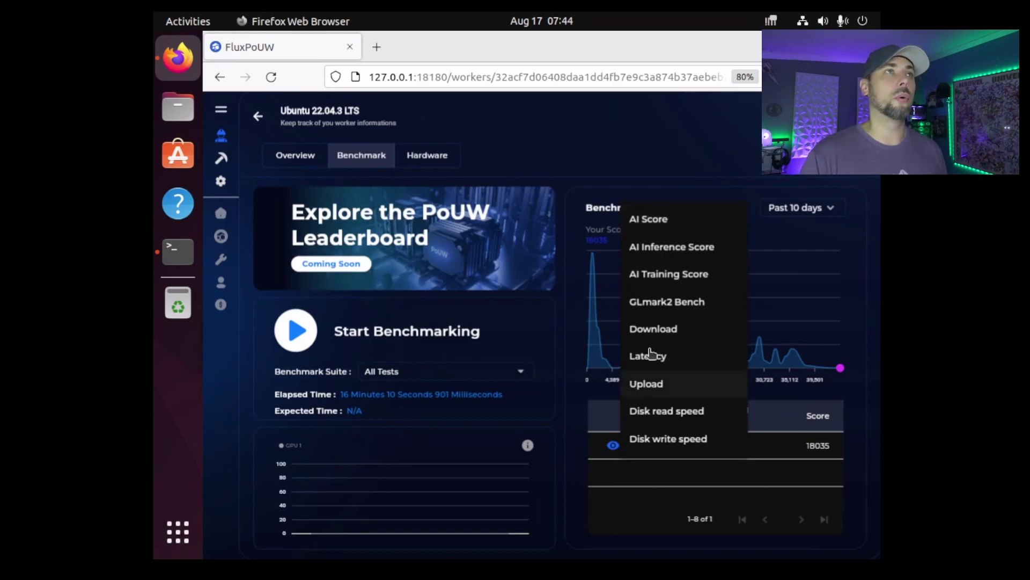
pyautogui.click(681, 301)
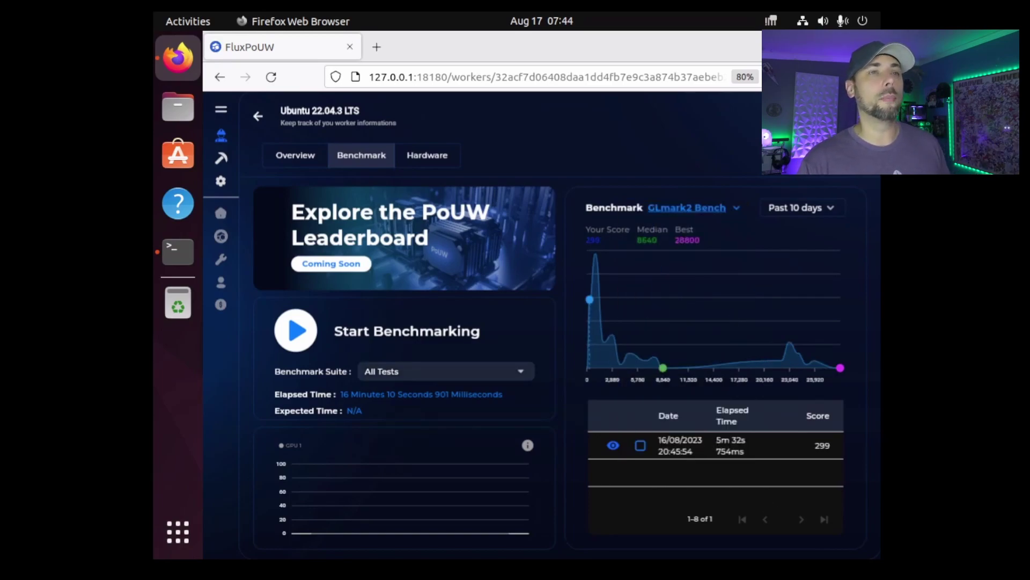
pyautogui.click(693, 208)
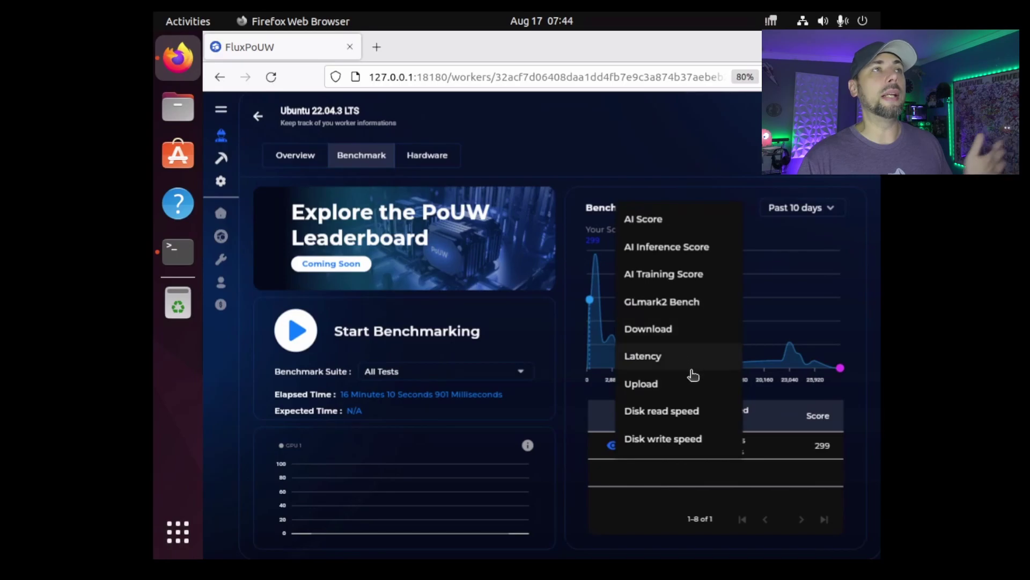
pyautogui.click(687, 411)
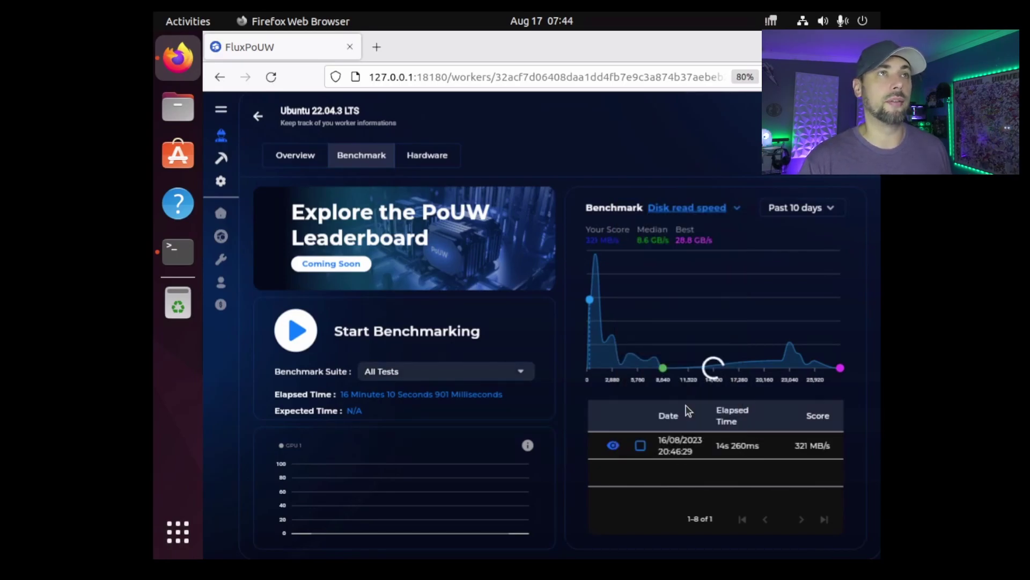
# Examine the worker's hardware details, including CPU, storage, operating system and motherboard
pyautogui.click(432, 161)
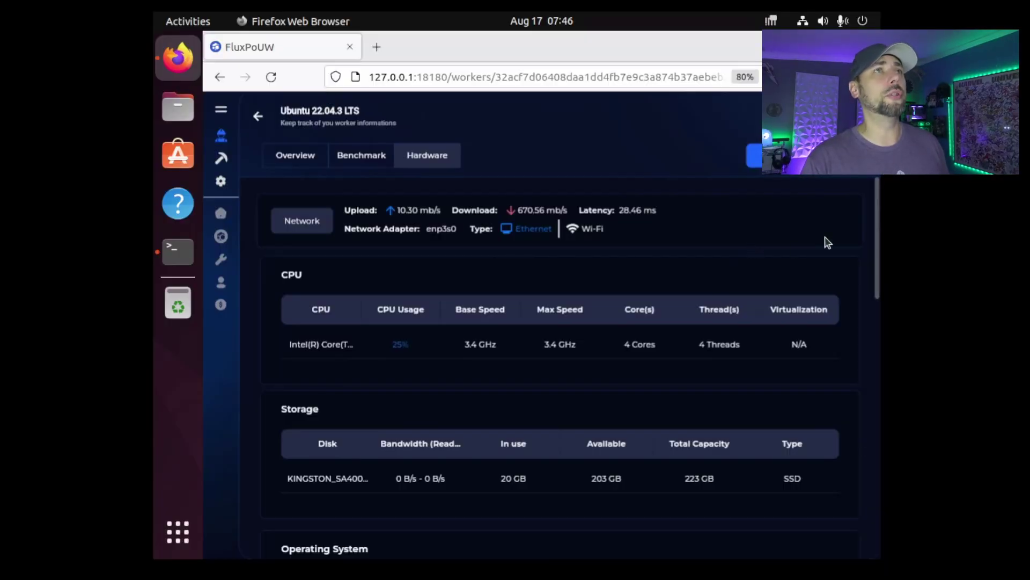
pyautogui.moveTo(875, 226); pyautogui.dragTo(878, 291)
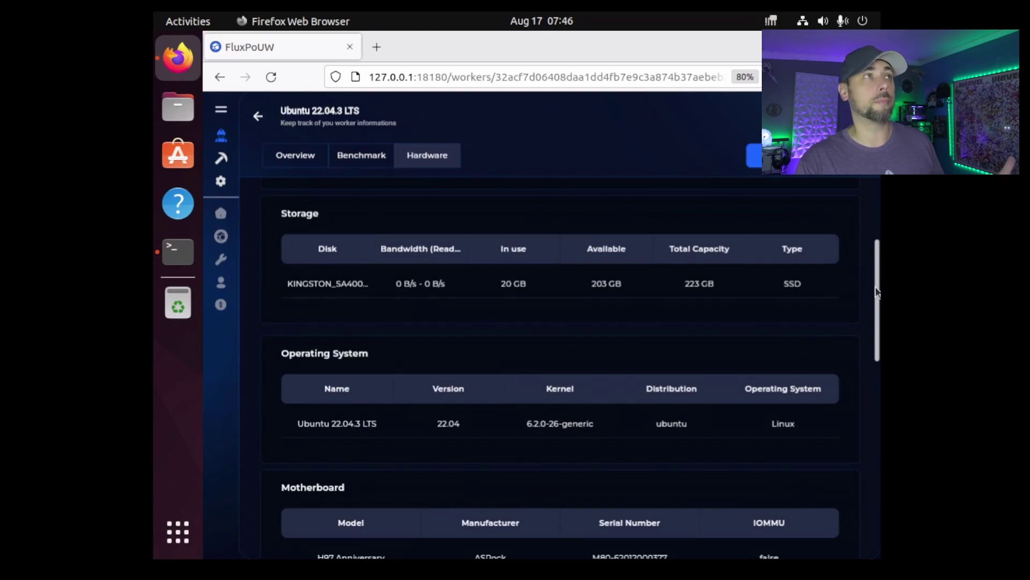
pyautogui.moveTo(878, 292); pyautogui.dragTo(878, 316)
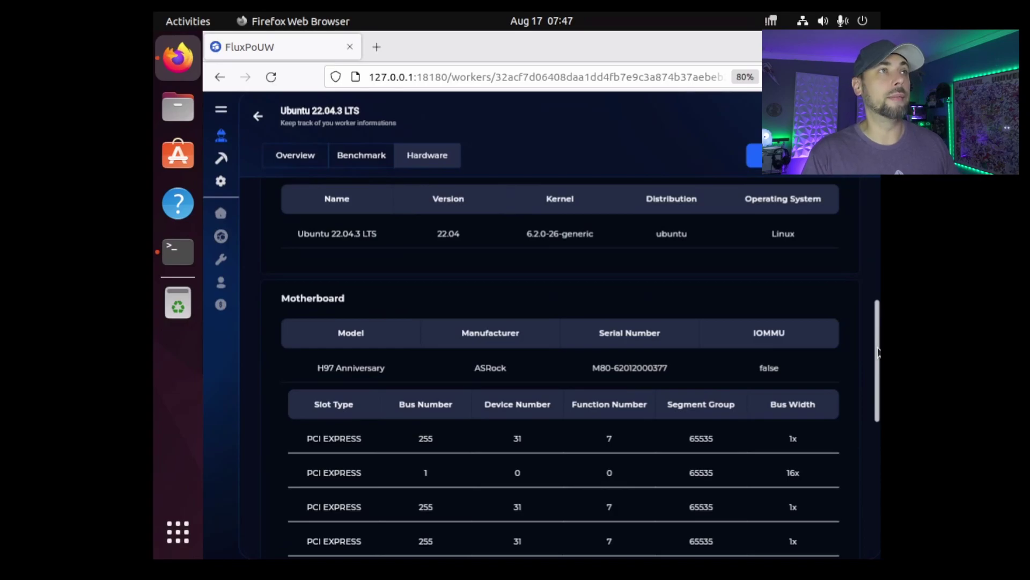
pyautogui.moveTo(878, 352); pyautogui.dragTo(866, 511)
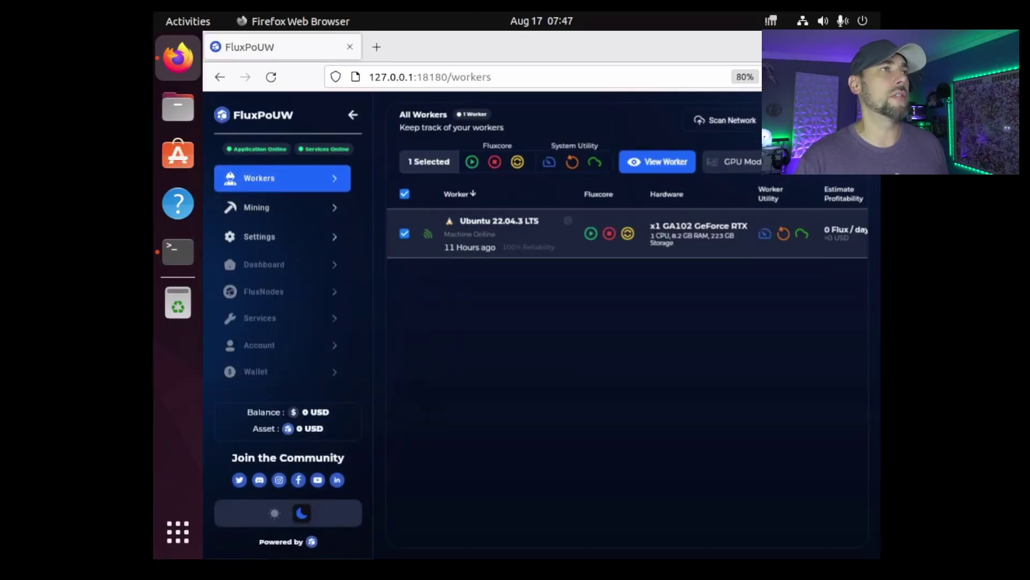
# Switch the interface to the light theme and back to the dark theme
pyautogui.click(274, 512)
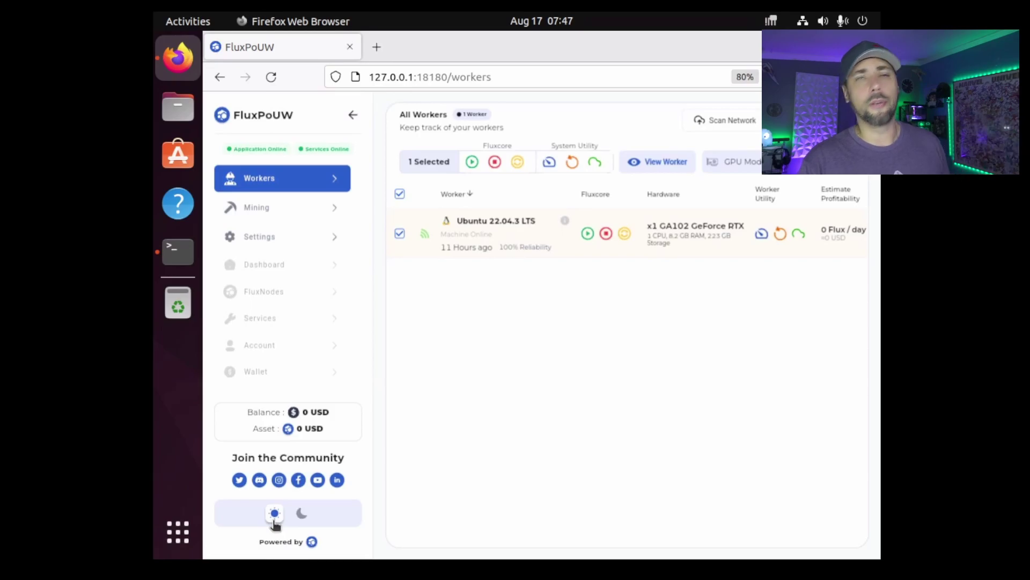
pyautogui.click(303, 515)
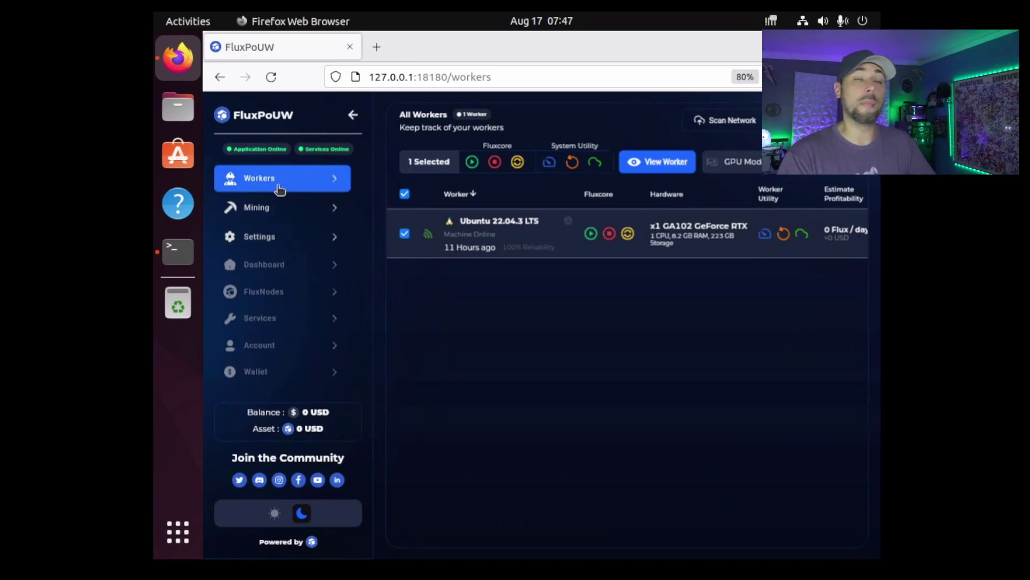
# Open the worker's mining configuration and select GPU 1 as the device
pyautogui.click(267, 209)
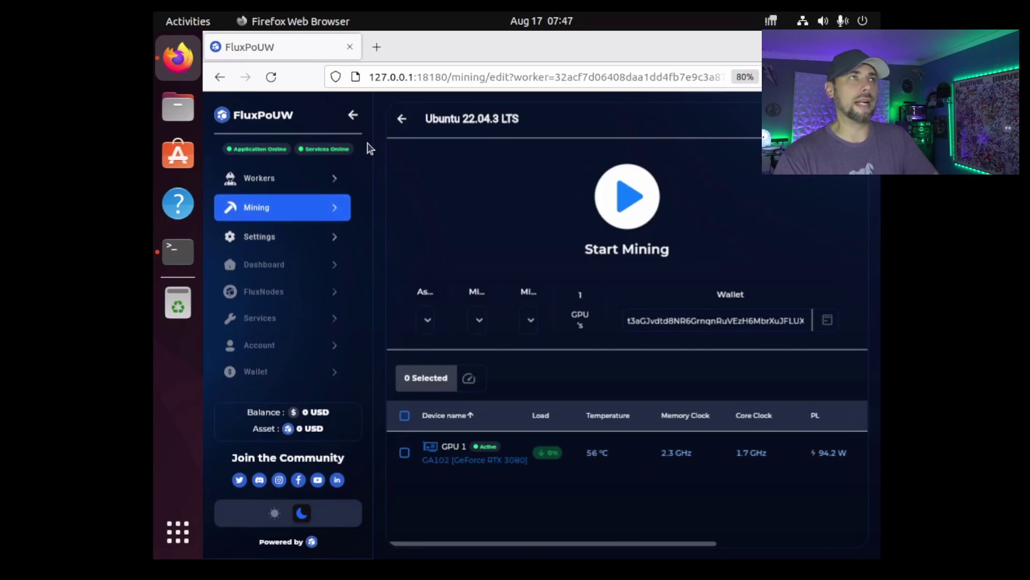
pyautogui.click(353, 115)
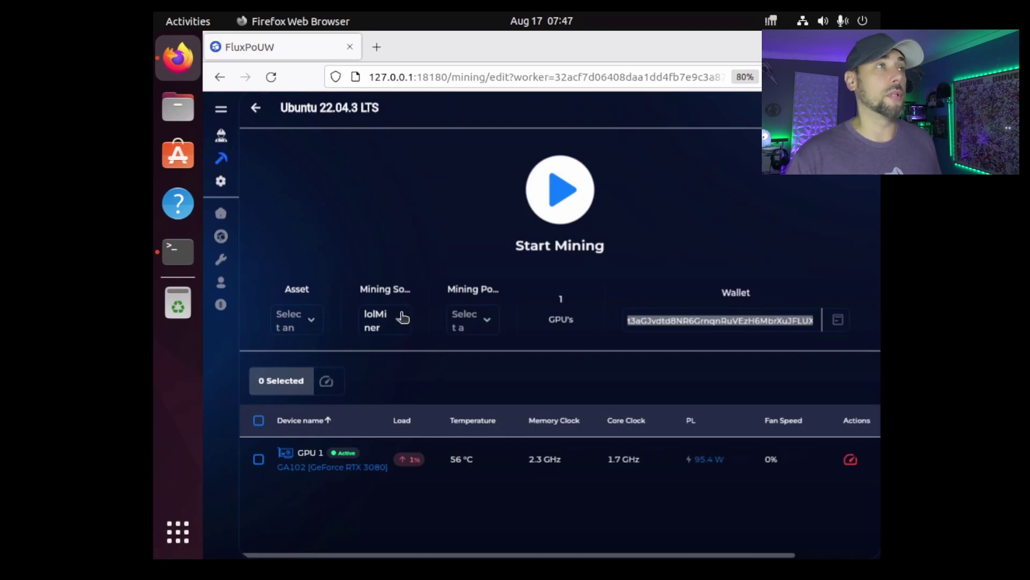
pyautogui.click(259, 461)
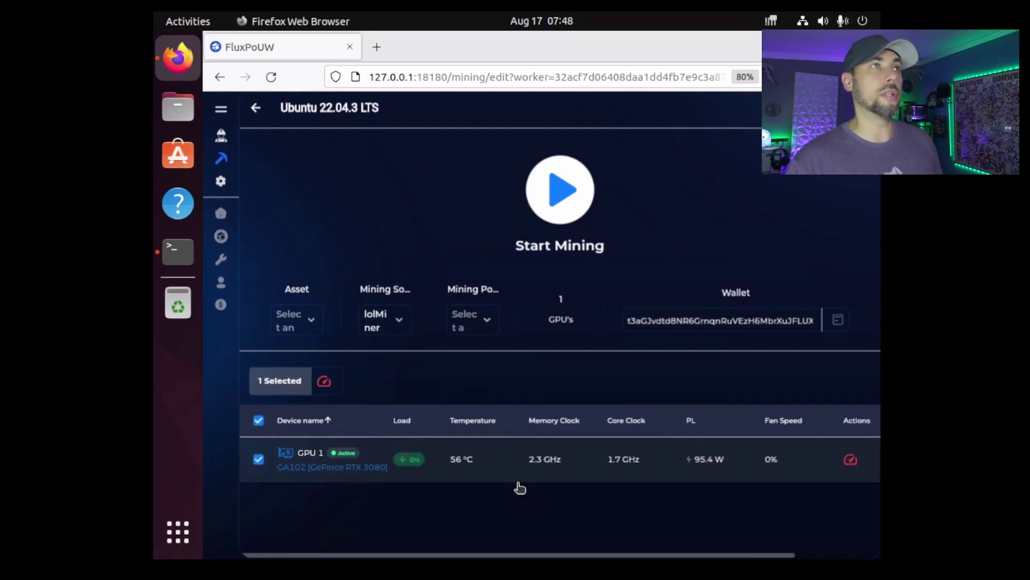
pyautogui.click(848, 461)
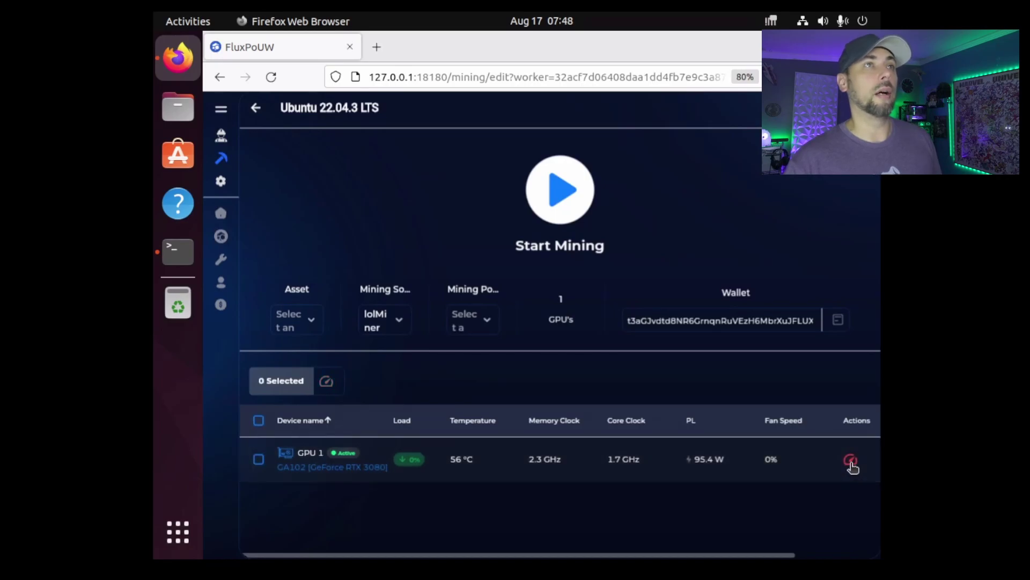
pyautogui.click(846, 472)
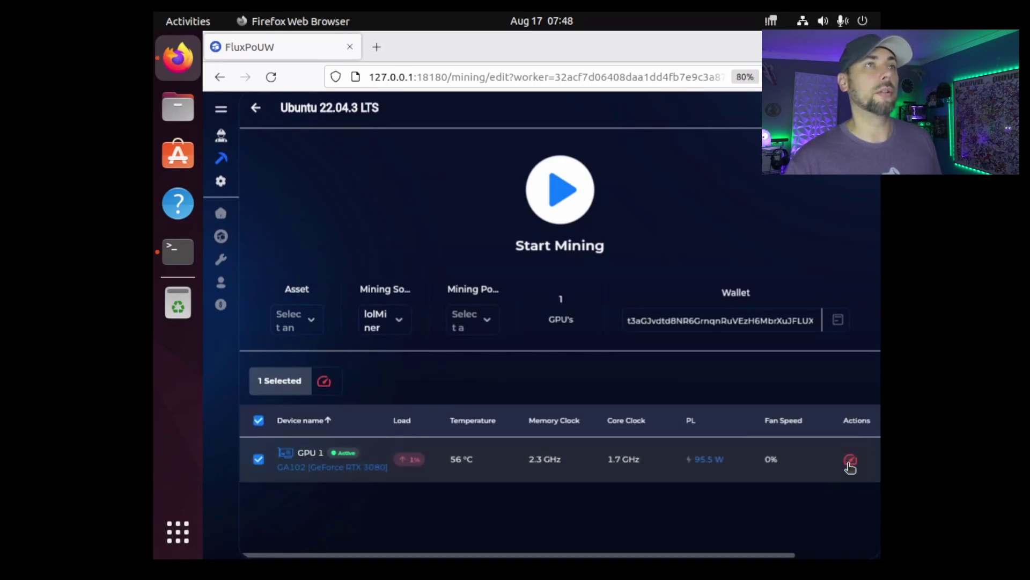
pyautogui.click(850, 462)
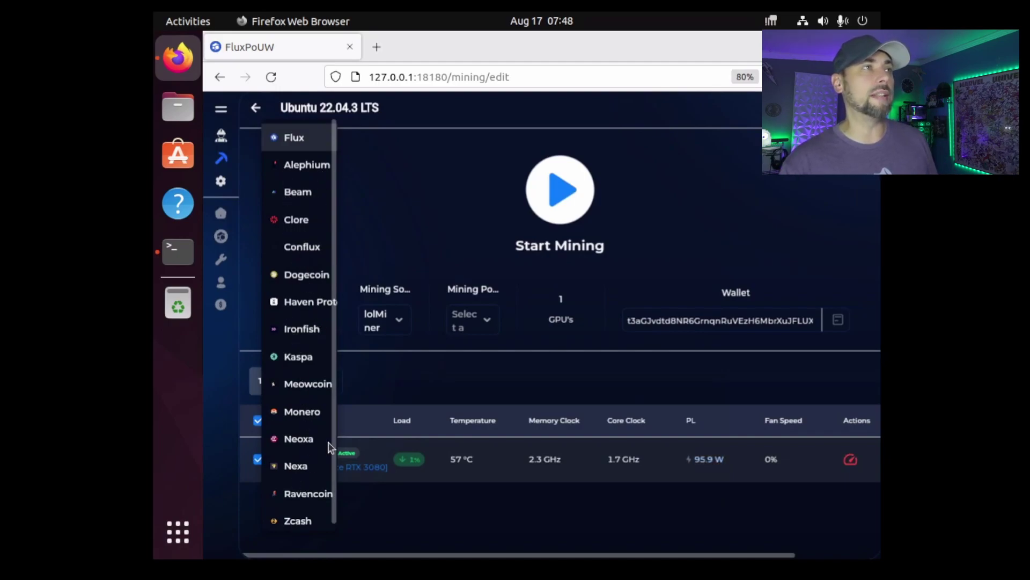
# Set the mining asset to Flux, check the mining software choices, and toggle the PoUW switch for GPU 1
pyautogui.click(299, 145)
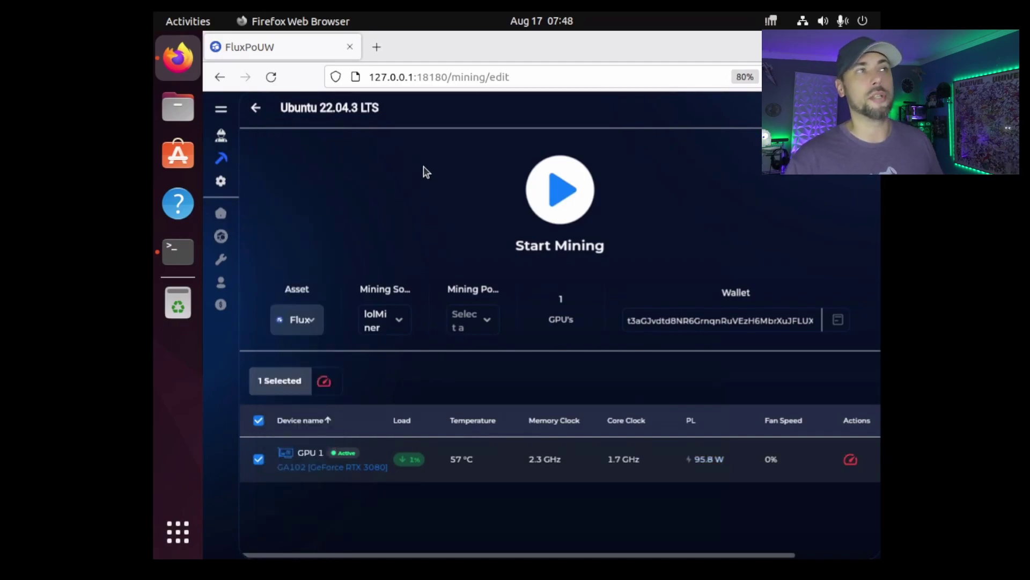
pyautogui.click(396, 322)
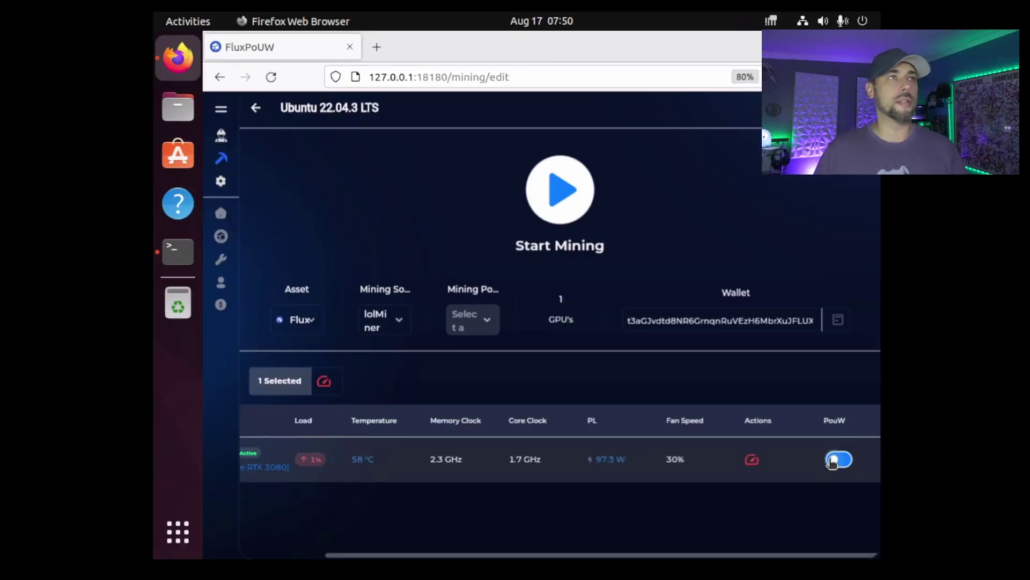
pyautogui.click(832, 460)
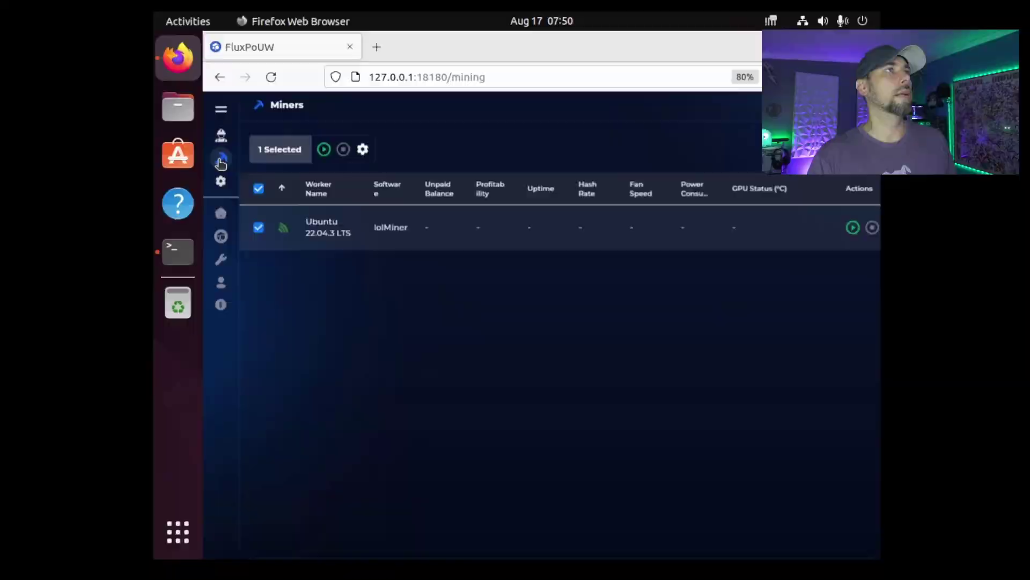
# Return from the miners list to the list of all workers
pyautogui.click(219, 114)
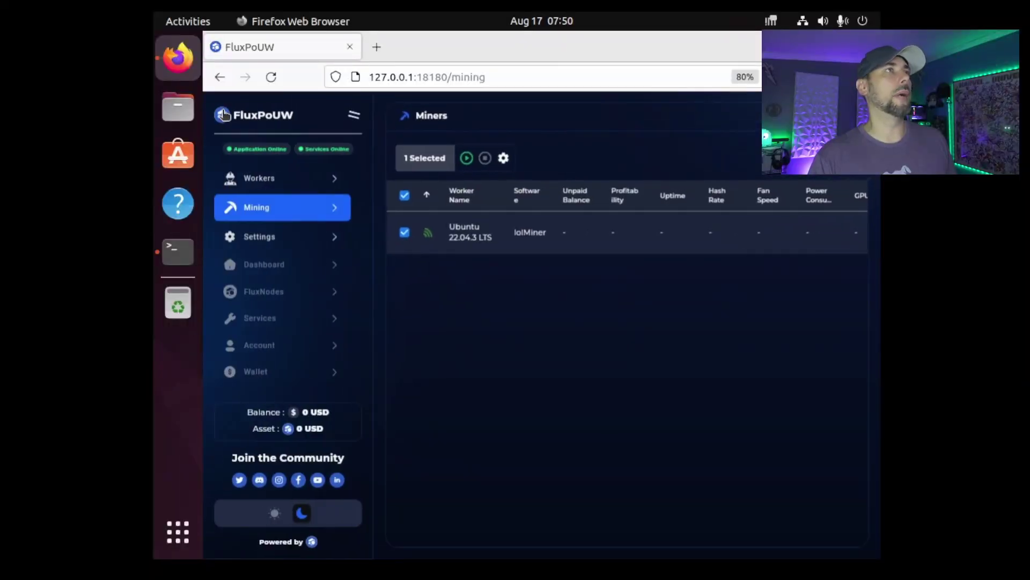
pyautogui.click(354, 115)
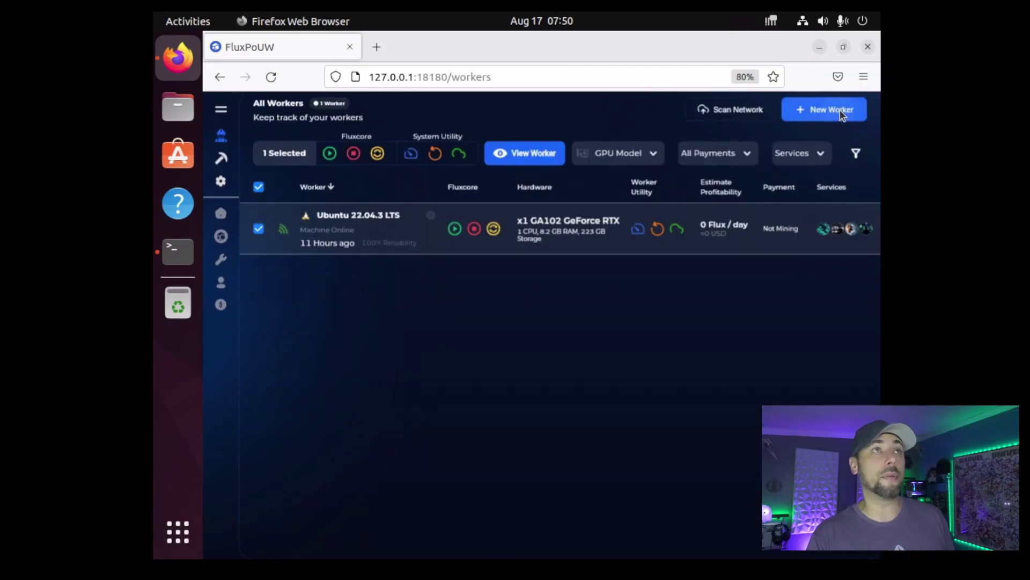
# Try to add a new worker from the workers list and dismiss the notice
pyautogui.click(841, 109)
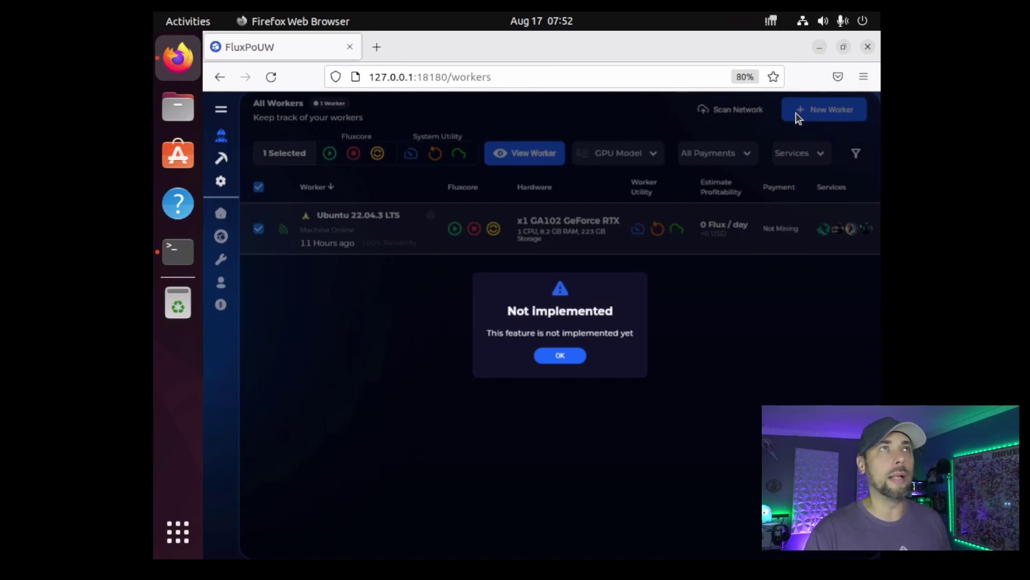
pyautogui.click(561, 354)
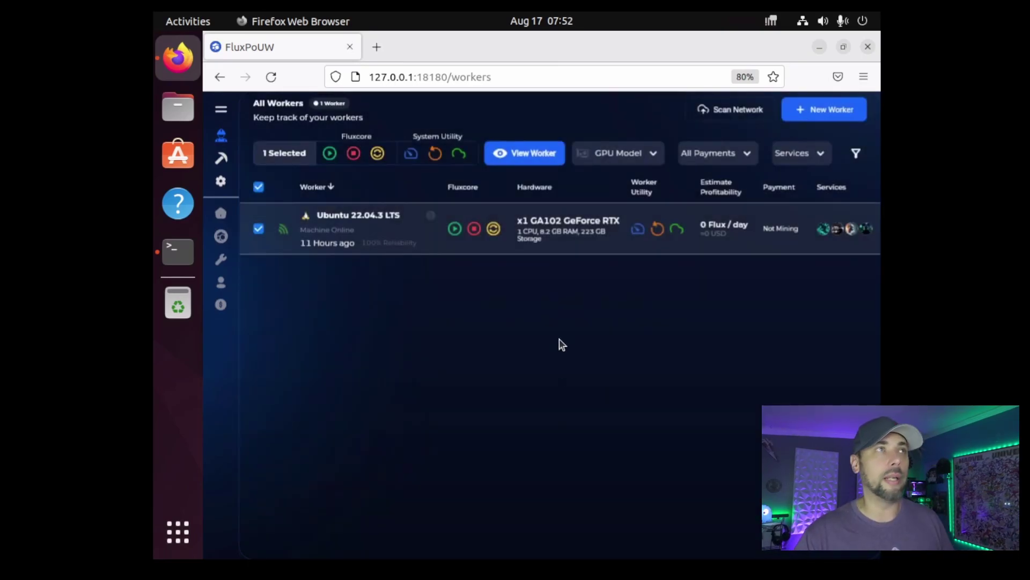
# Check the language, currency and cache options in the settings, and return to the workers list's estimated profitability column
pyautogui.click(278, 239)
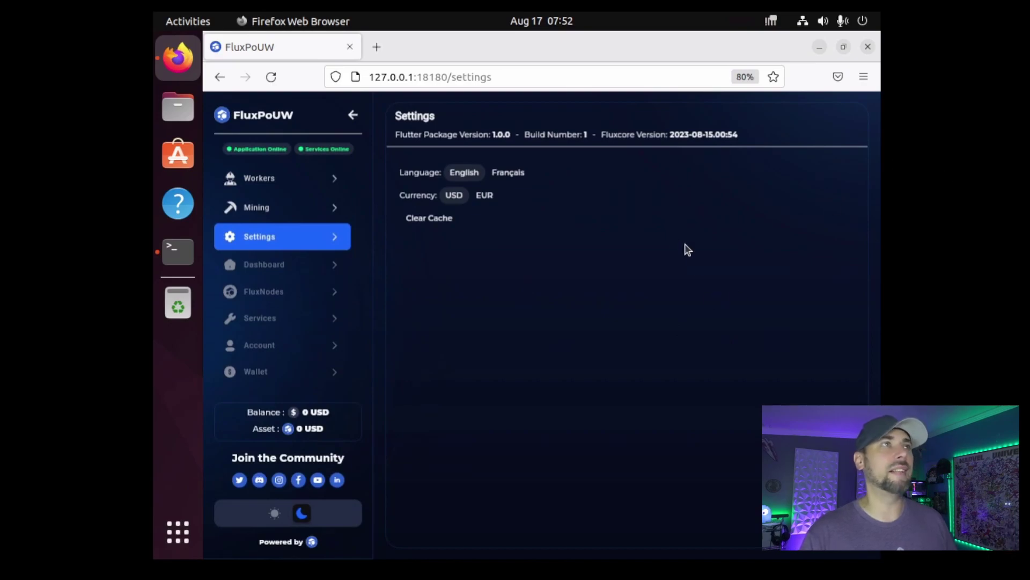
pyautogui.click(435, 221)
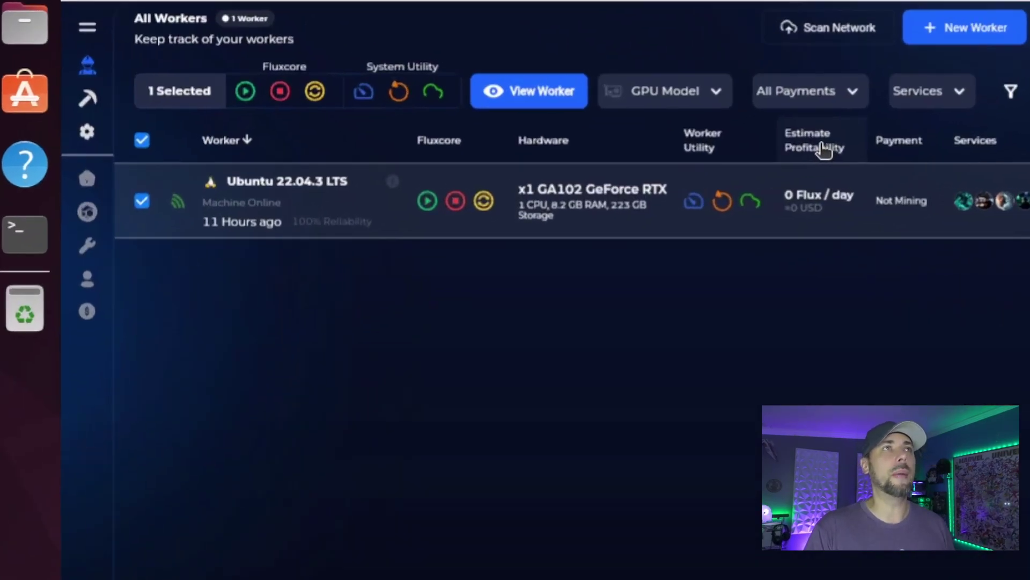
pyautogui.click(827, 146)
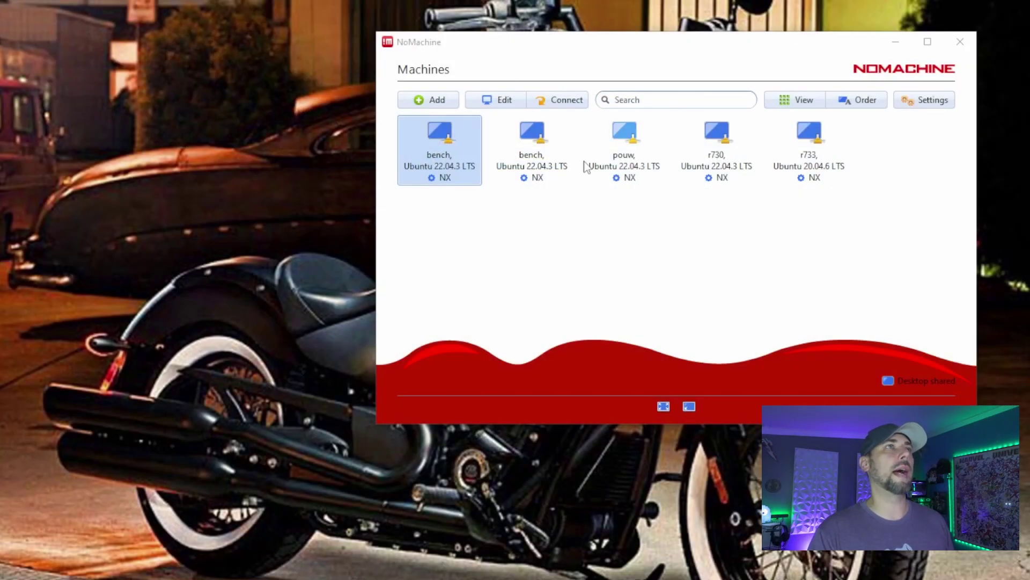
# Switch to NoMachine, connect to the second bench machine, and dismiss the connection notice
pyautogui.doubleClick(536, 156)
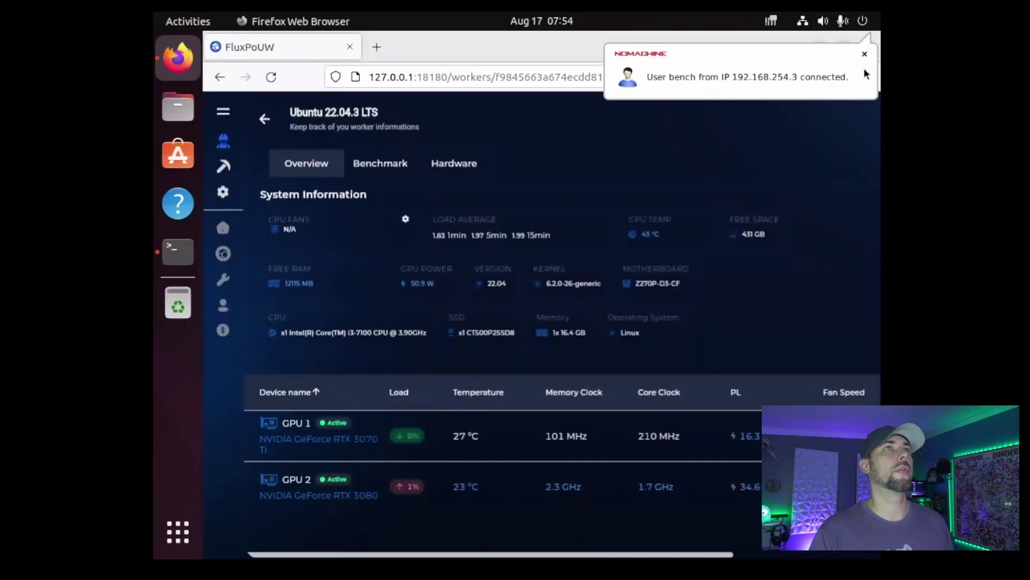
pyautogui.click(864, 54)
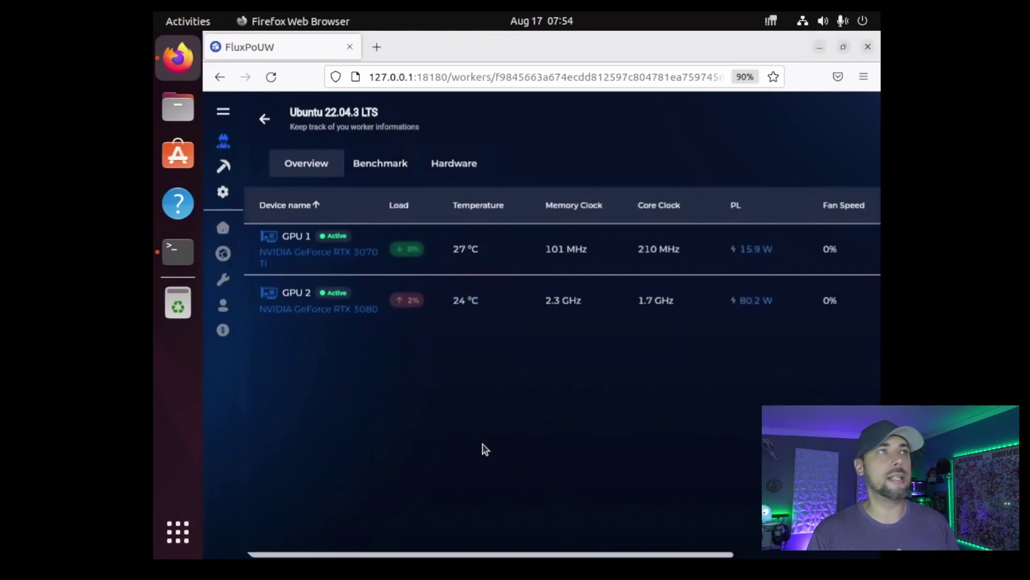
# Check the GPU action controls and PoUW switches in the worker overview, and start benchmarking with the All Tests suite
pyautogui.moveTo(498, 550); pyautogui.dragTo(642, 552)
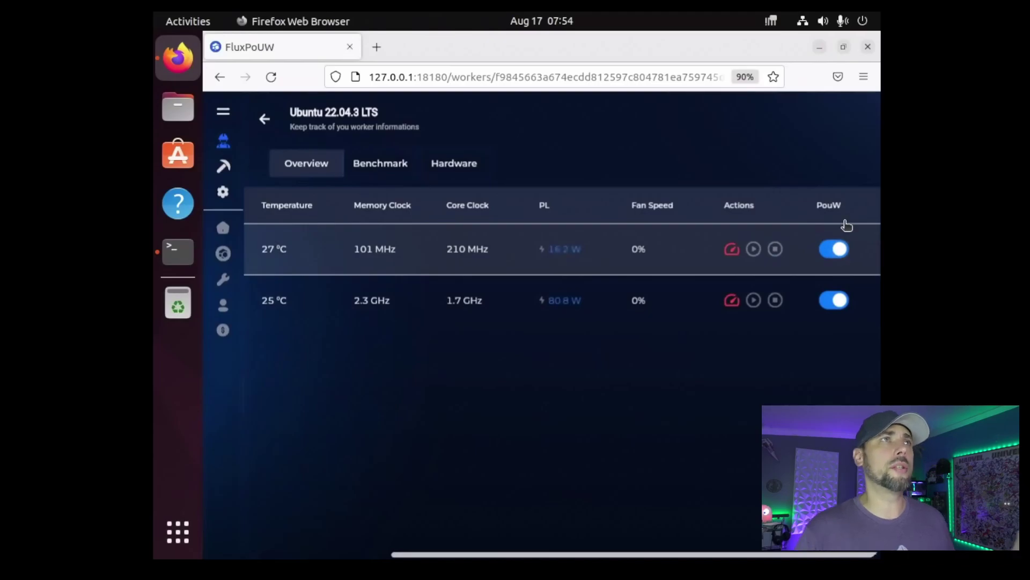
pyautogui.click(754, 249)
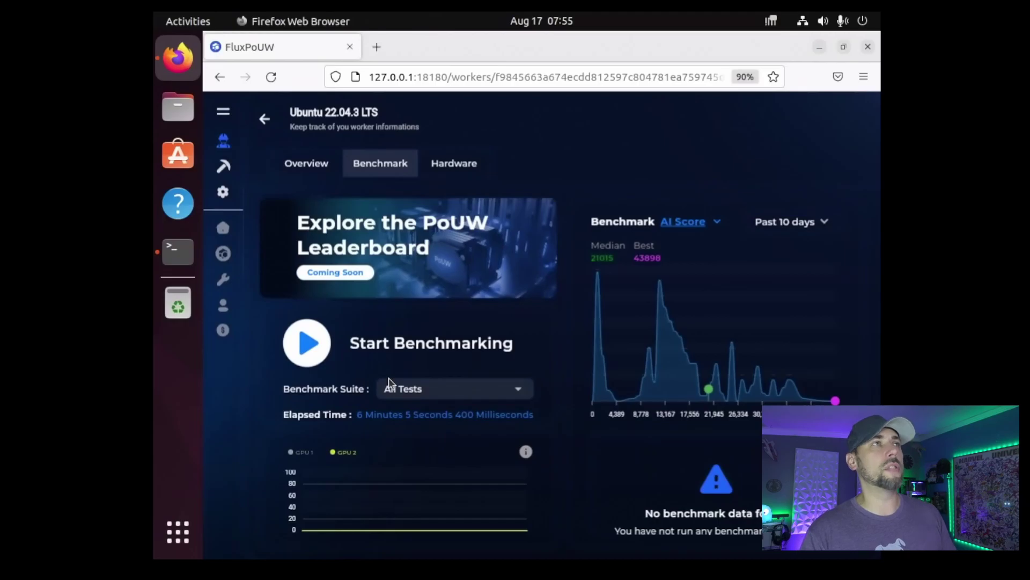
pyautogui.click(309, 344)
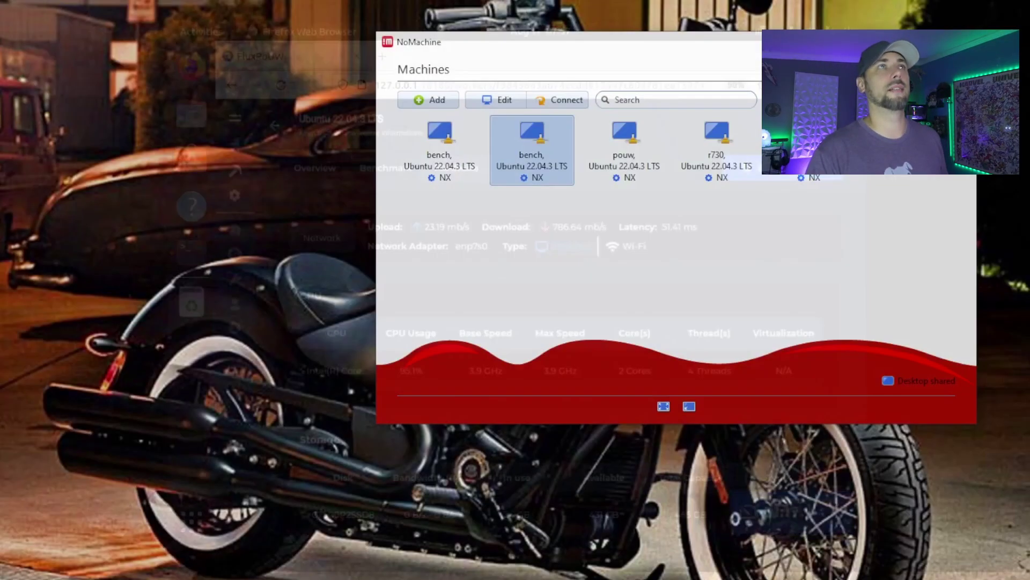
# Connect to the r730 machine in NoMachine, show it full screen, and dismiss the connection notice
pyautogui.doubleClick(624, 142)
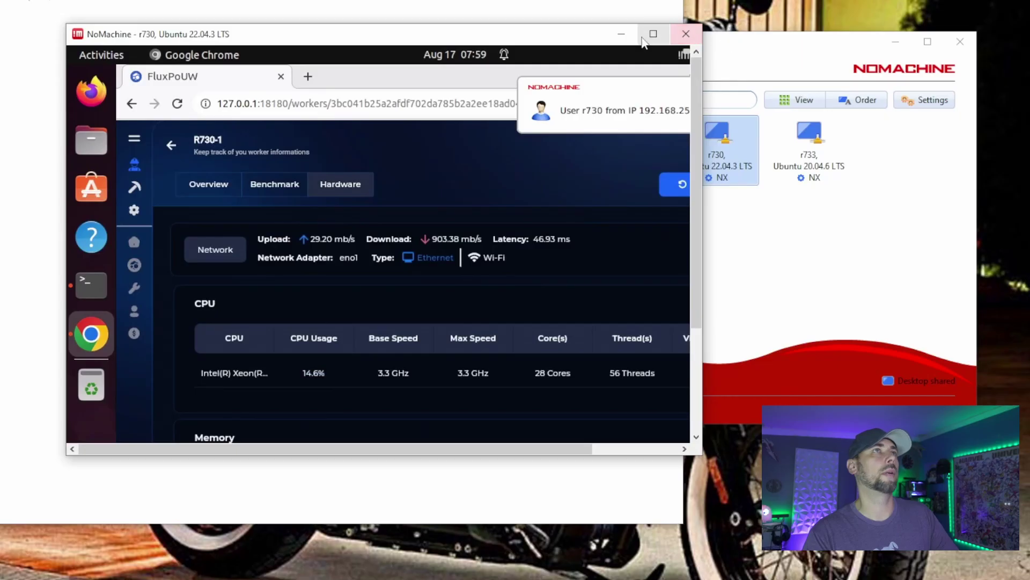
pyautogui.hotkey('ctrl', 'alt', 'f')
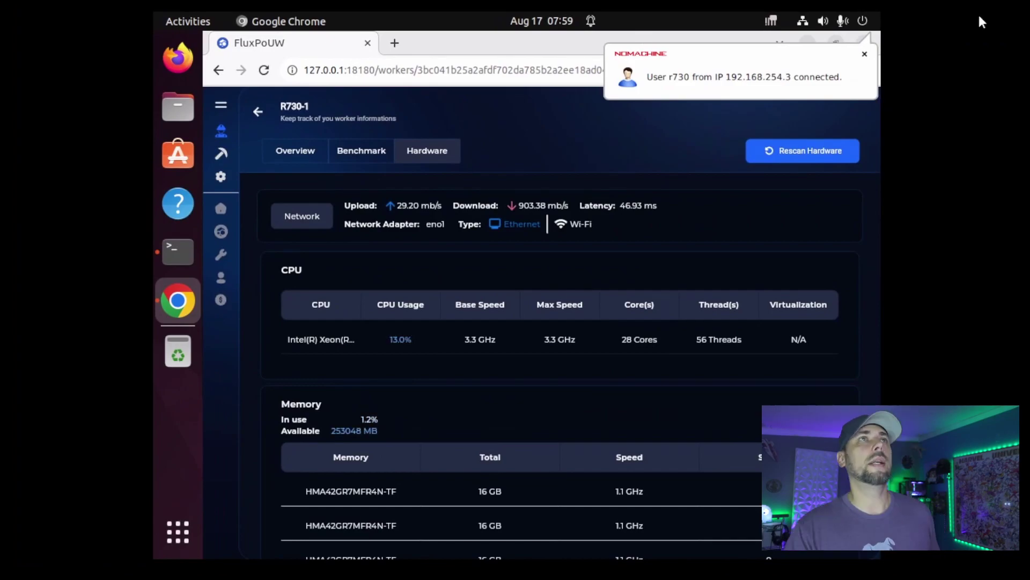
pyautogui.click(866, 54)
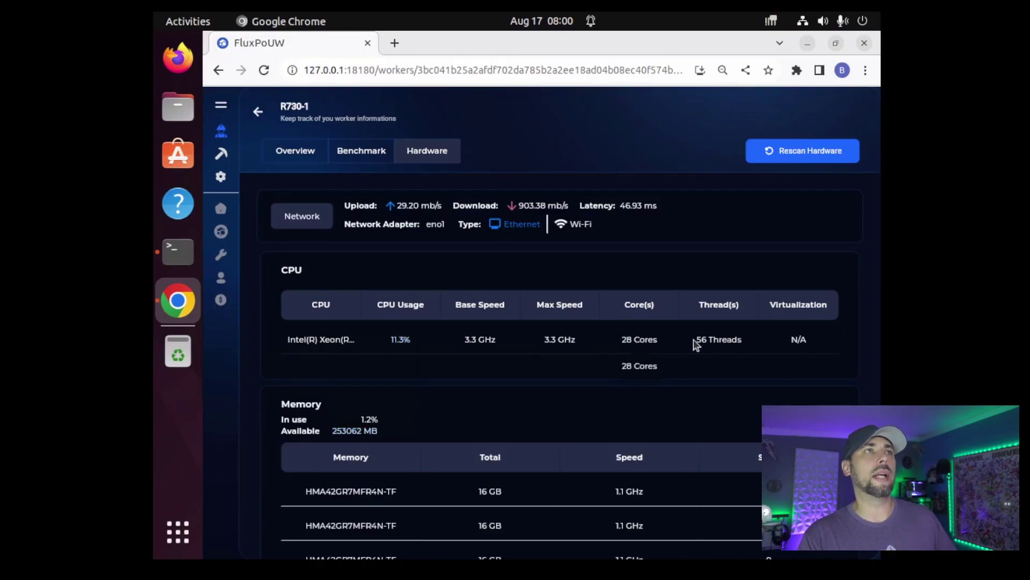
# Examine R730-1's hardware tables down to the network adapters, and its overview GPU table across to the PoUW switches
pyautogui.scroll(-3, 403, 405)
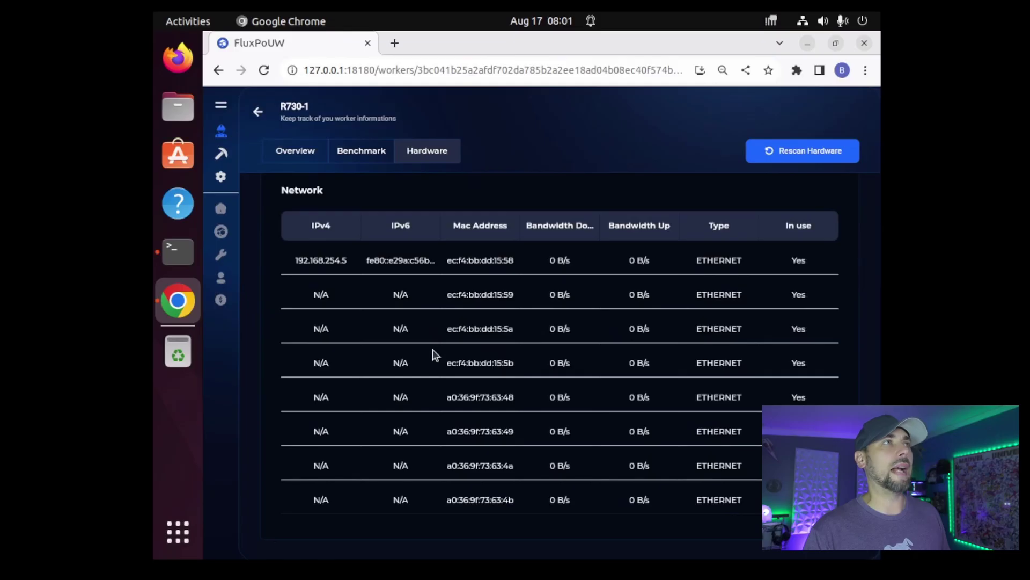
pyautogui.scroll(15, 432, 344)
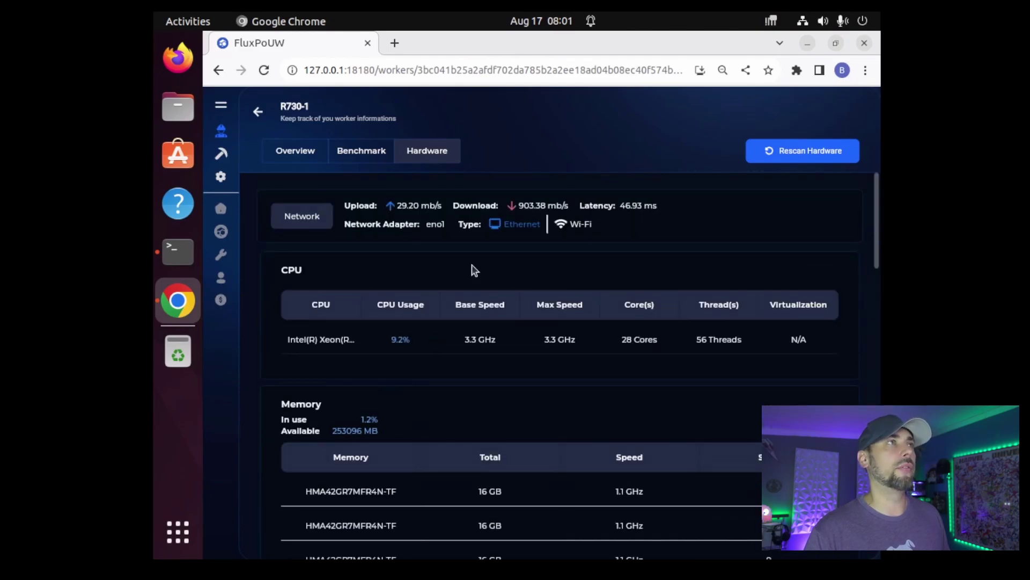
pyautogui.click(361, 152)
pyautogui.click(293, 150)
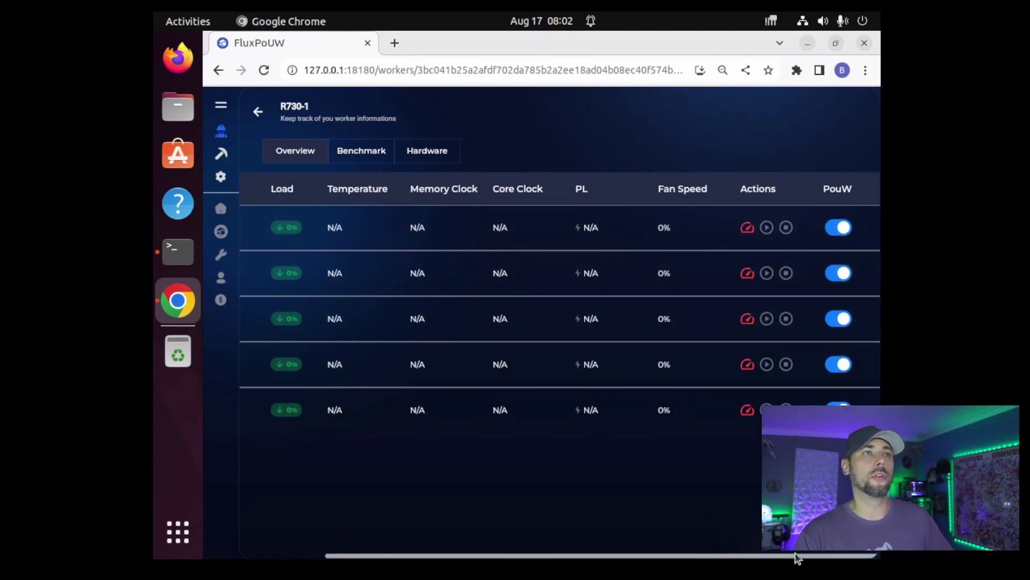
pyautogui.moveTo(789, 556); pyautogui.dragTo(524, 418)
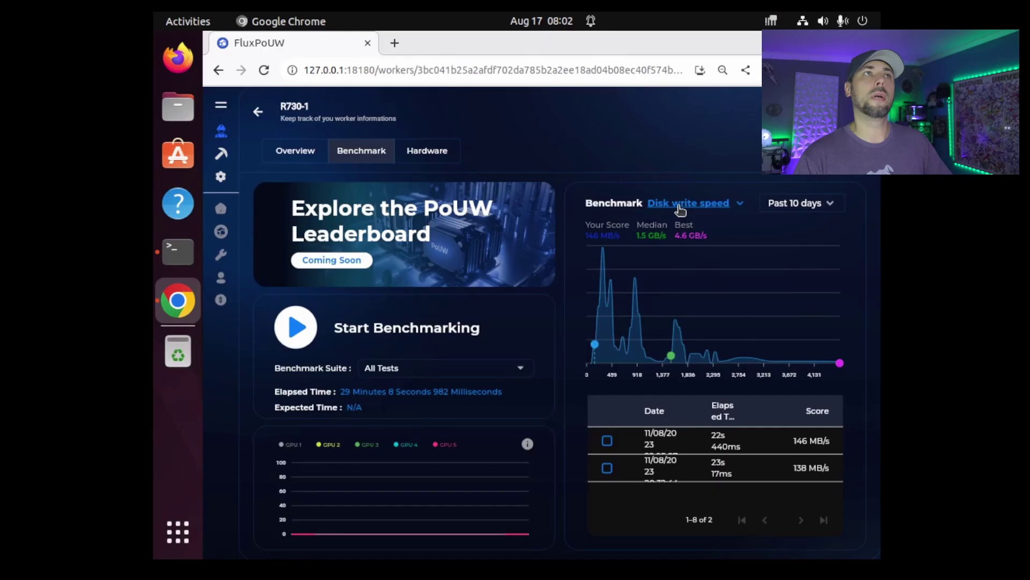
# Check the metric choices for R730-1's benchmark chart
pyautogui.click(680, 209)
pyautogui.click(667, 217)
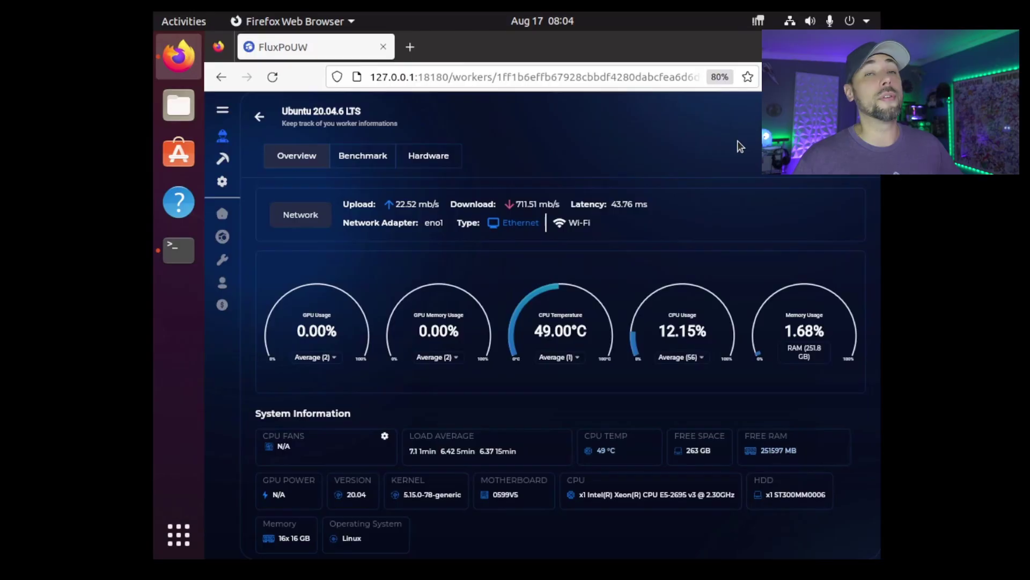
# Check the GPU table of the Ubuntu 20.04.6 LTS worker and open its benchmark page
pyautogui.scroll(-8, 702, 340)
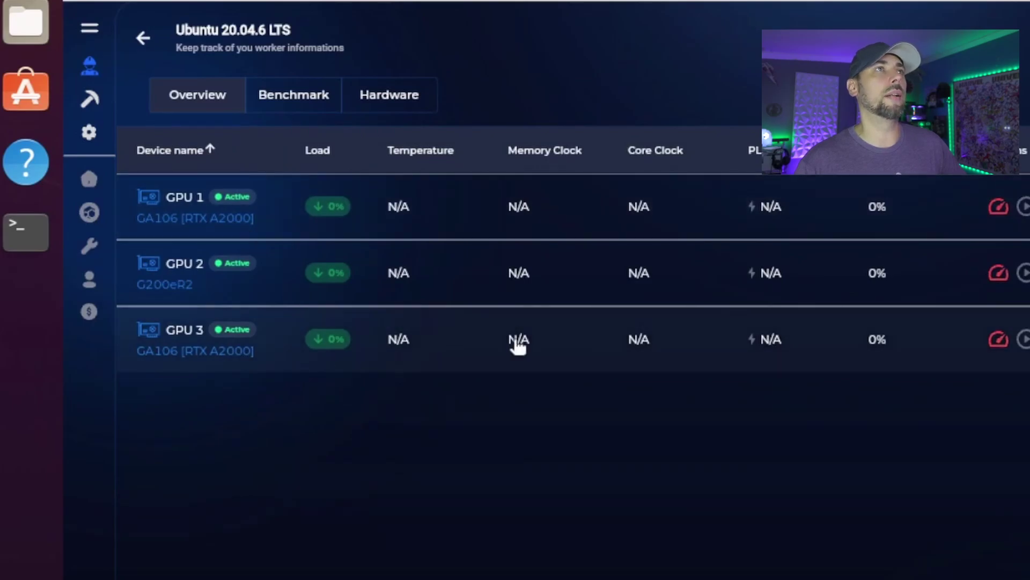
pyautogui.click(294, 95)
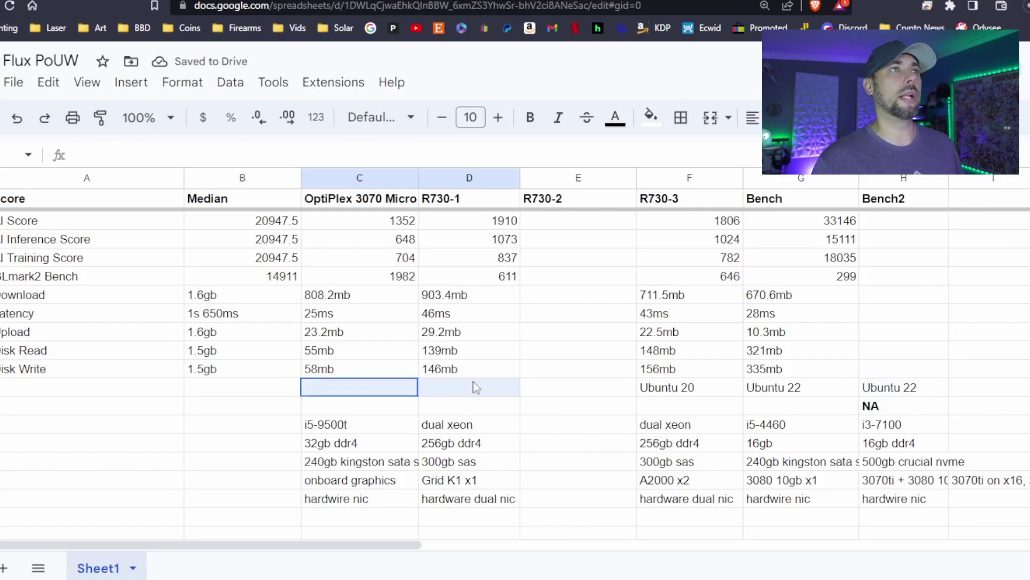
# Highlight R730-3's Ubuntu version and the OptiPlex 3070 Micro column in the Flux PoUW Google Sheets spreadsheet
pyautogui.click(450, 395)
pyautogui.click(679, 390)
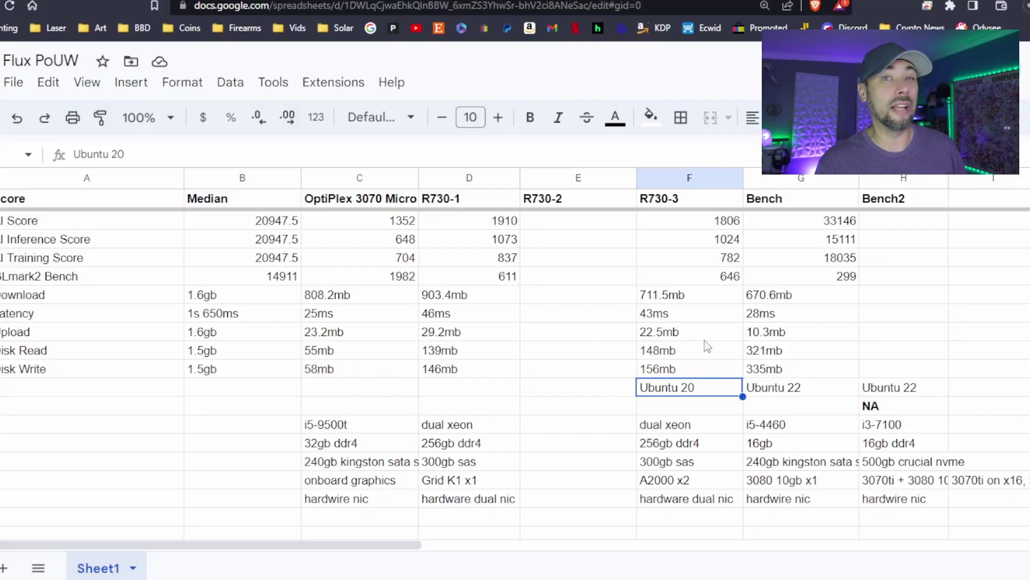
pyautogui.click(349, 179)
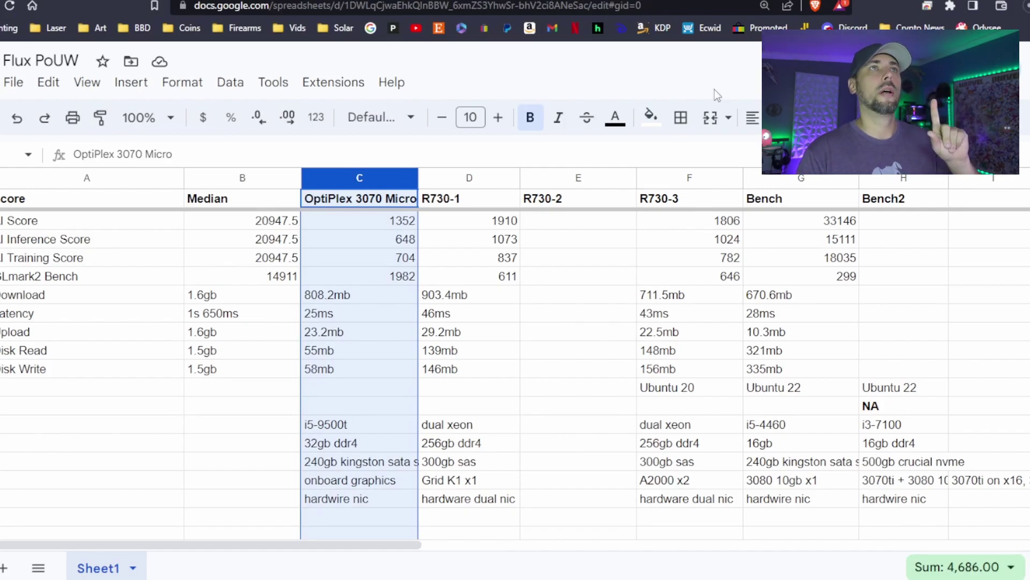
# Highlight the Bench2 column, and check the AI Score and GLmark2 results in the Bench column
pyautogui.click(931, 178)
pyautogui.rightClick(931, 179)
pyautogui.click(914, 179)
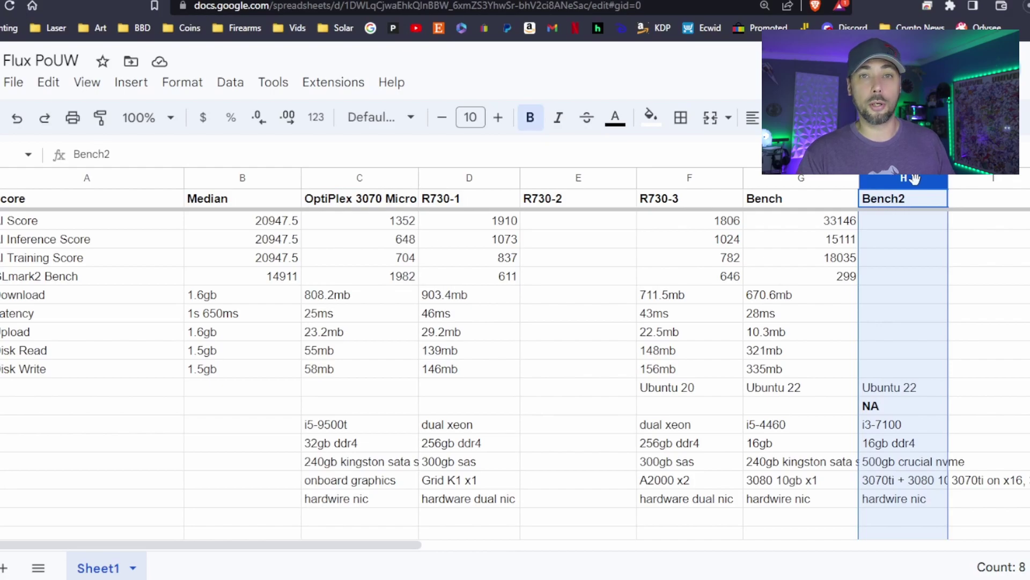
pyautogui.click(789, 178)
pyautogui.click(793, 226)
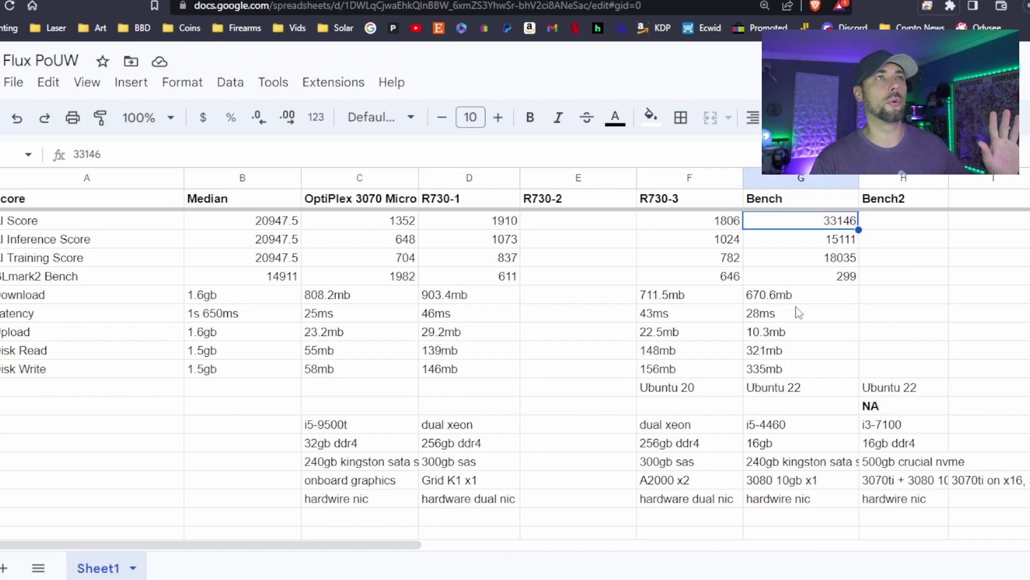
pyautogui.click(800, 279)
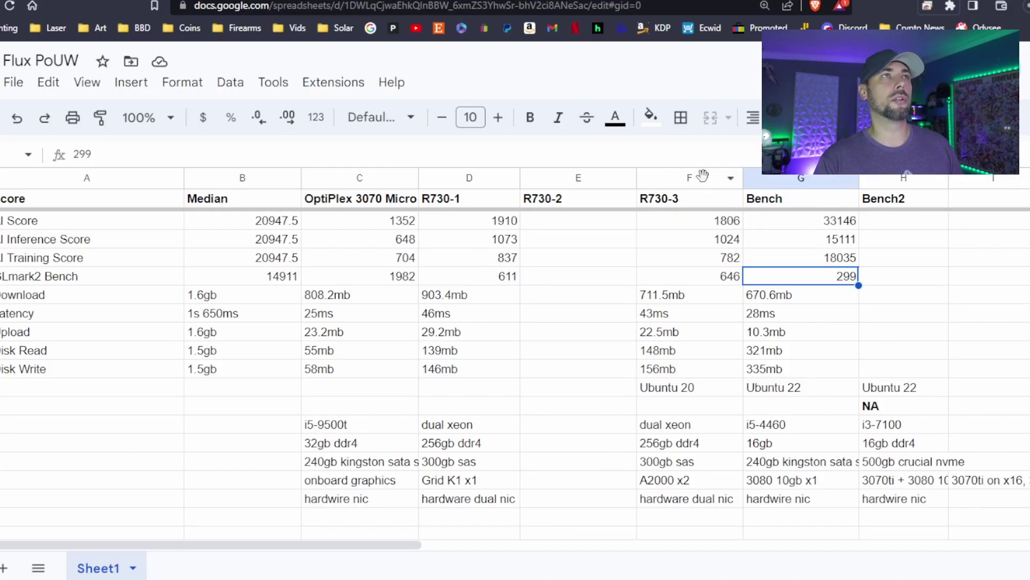
# Compare the R730-1, R730-2 and R730-3 columns by highlighting them, ending on R730-1's AI Score
pyautogui.moveTo(703, 176); pyautogui.dragTo(472, 177)
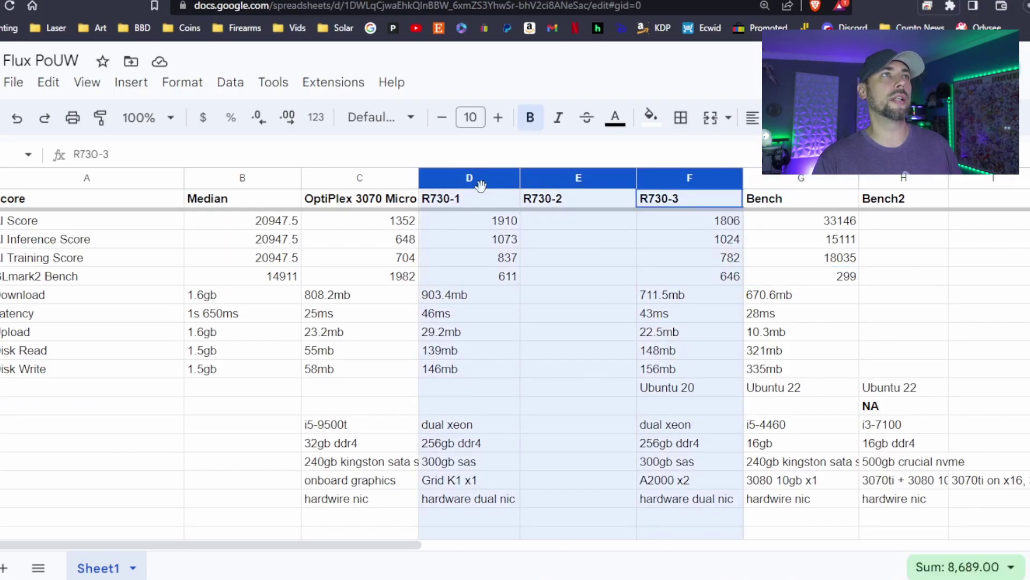
pyautogui.click(571, 238)
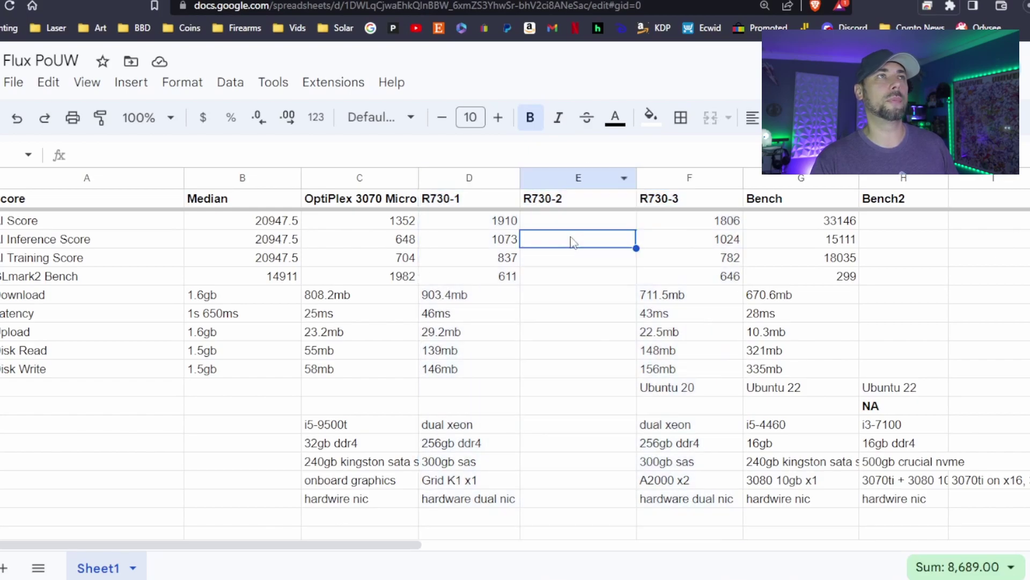
pyautogui.click(567, 174)
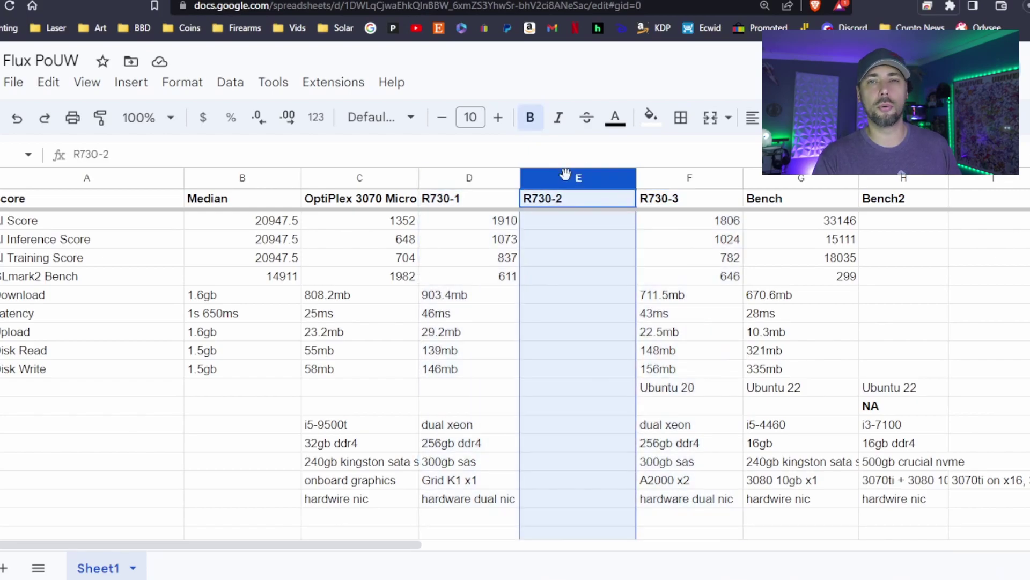
pyautogui.click(656, 174)
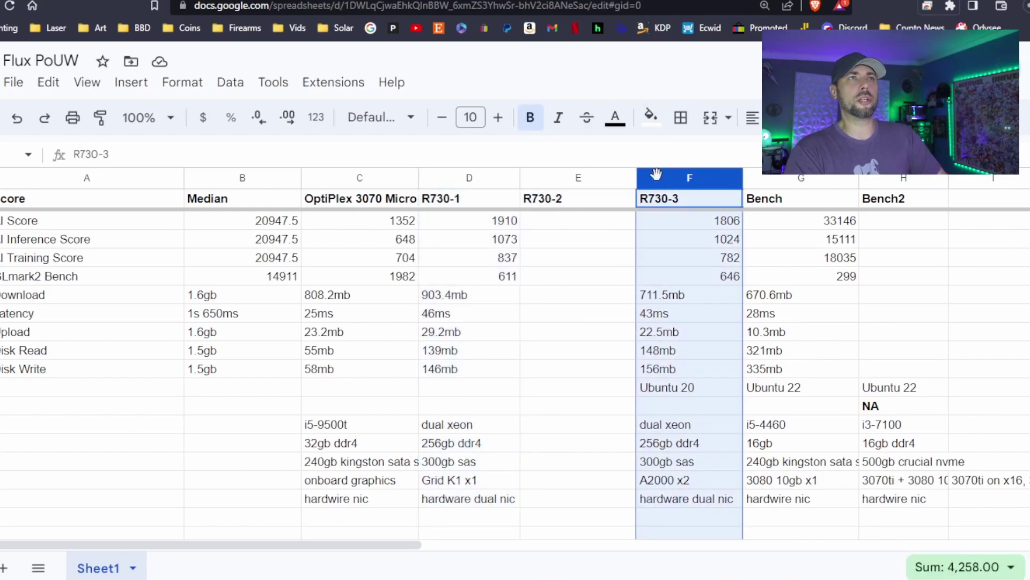
pyautogui.click(452, 177)
pyautogui.click(437, 214)
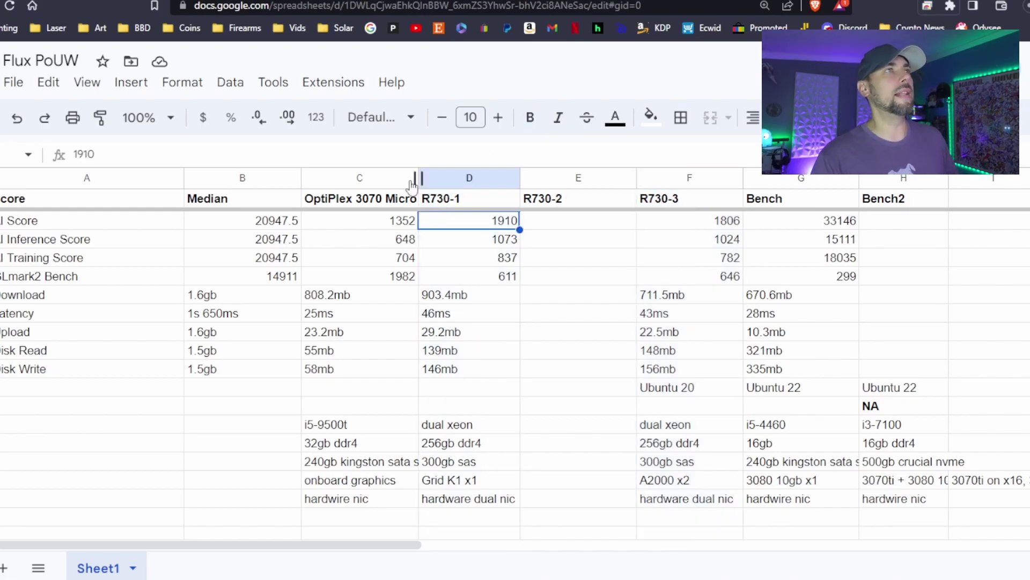
# Highlight the OptiPlex 3070 Micro column, and open that worker's benchmark page through NoMachine
pyautogui.click(391, 179)
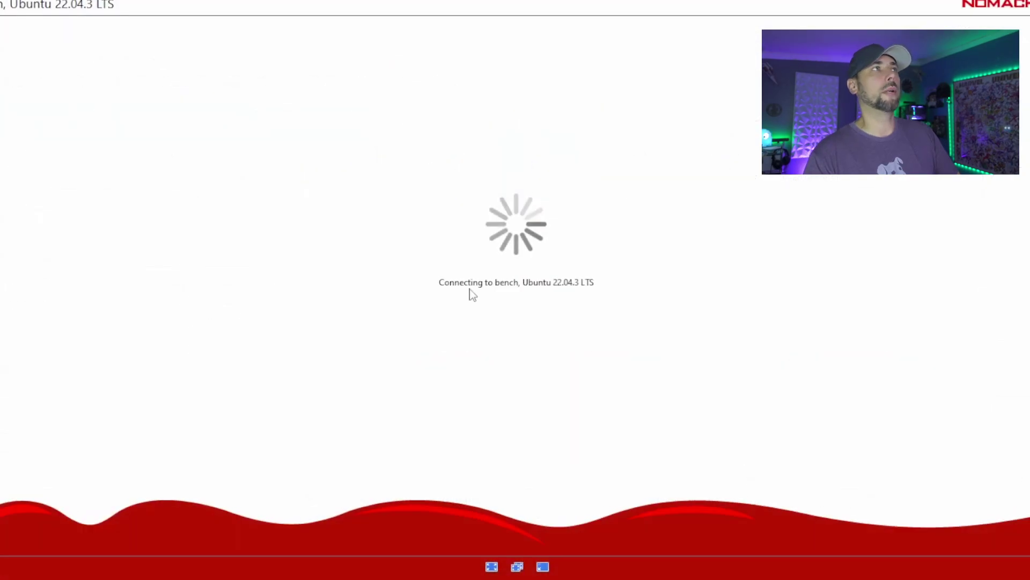
pyautogui.click(771, 413)
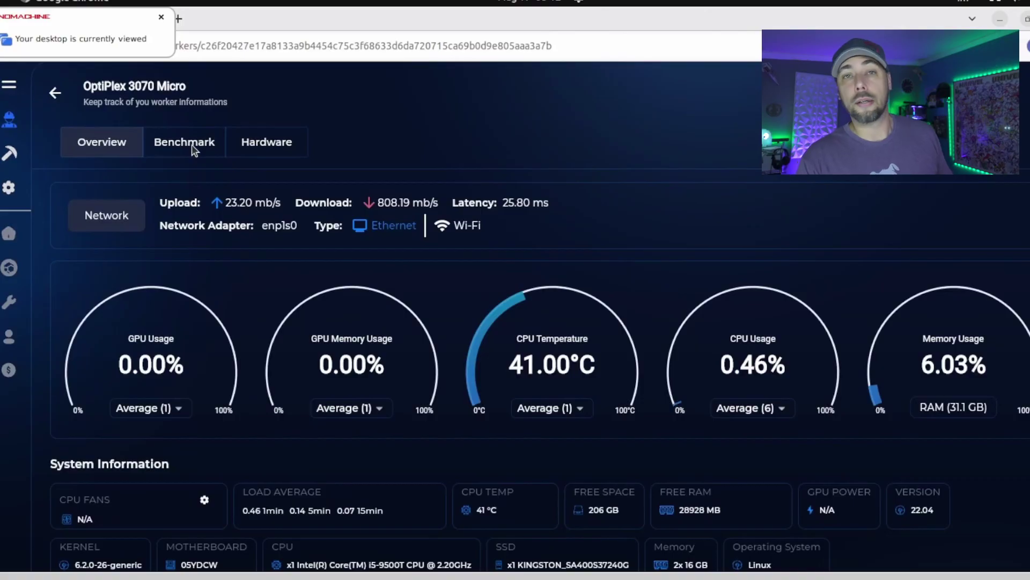
pyautogui.click(195, 154)
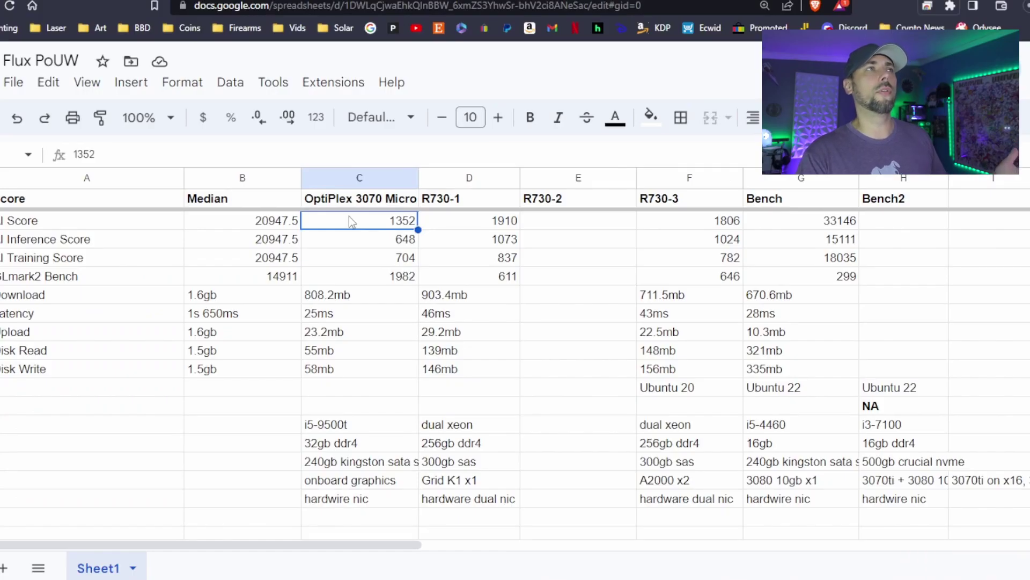
# Compare the machines' GLmark2 row with the OptiPlex 3070 Micro's network and disk results and R730-3's download speed in the spreadsheet
pyautogui.click(339, 276)
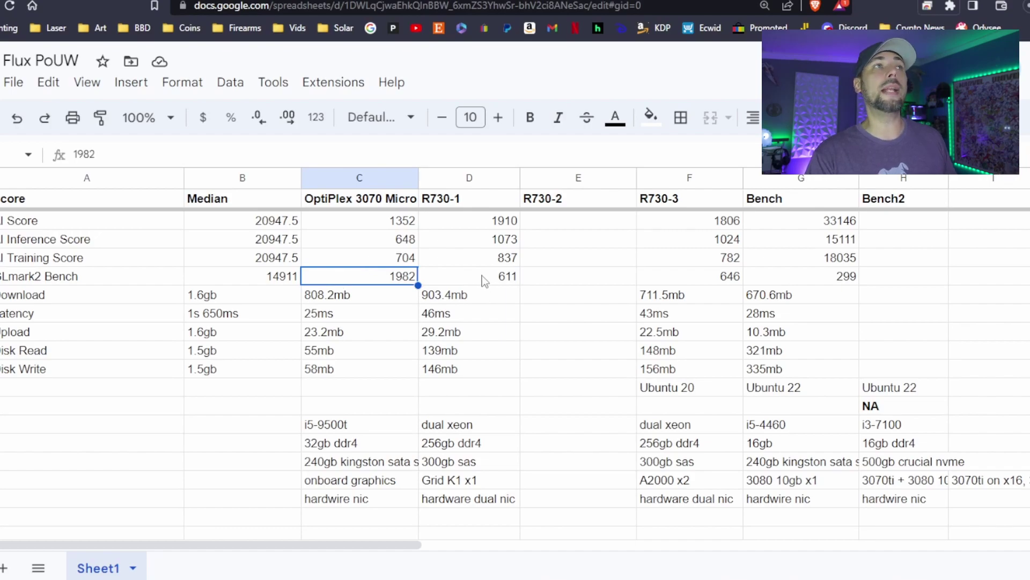
pyautogui.moveTo(482, 275); pyautogui.dragTo(977, 274)
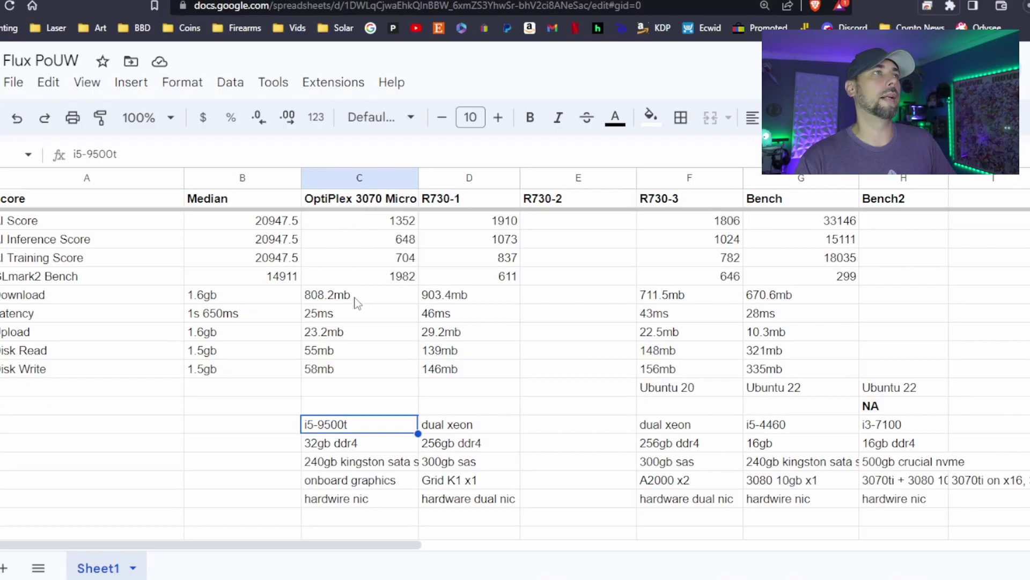
pyautogui.moveTo(355, 298); pyautogui.dragTo(359, 377)
pyautogui.click(343, 313)
pyautogui.click(680, 300)
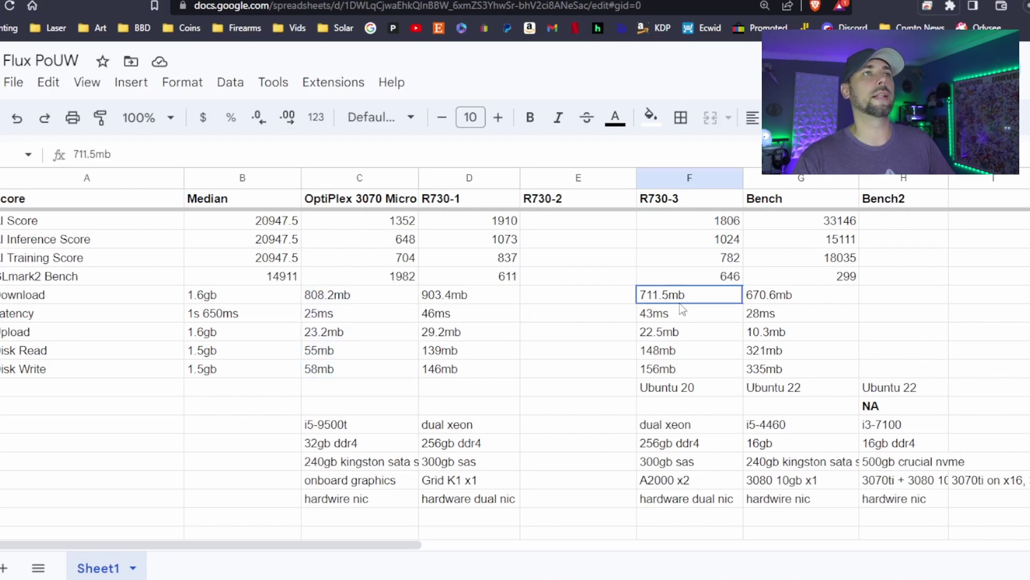